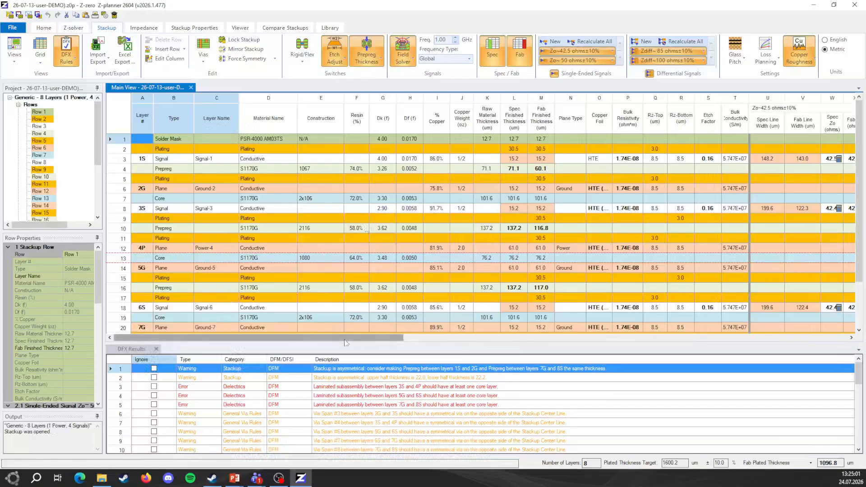
# - Open the via span editor and enlarge its window so all eight via spans are listed
pyautogui.moveTo(372, 346); pyautogui.dragTo(372, 359)
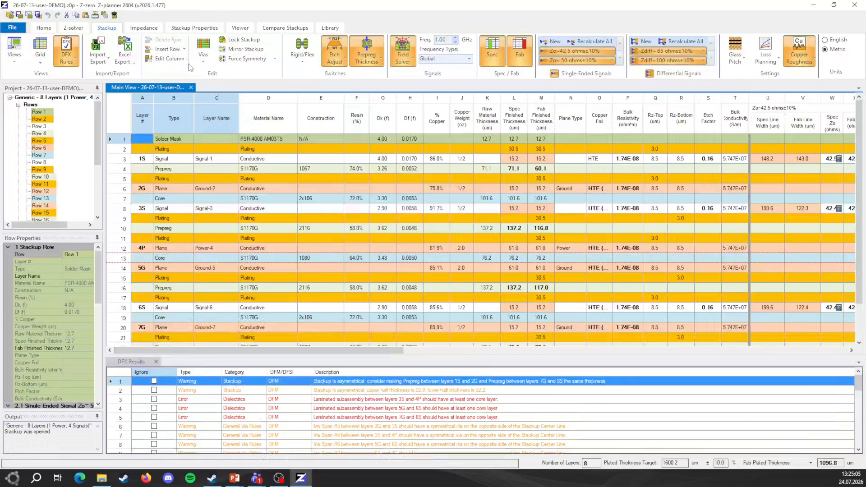
pyautogui.click(202, 55)
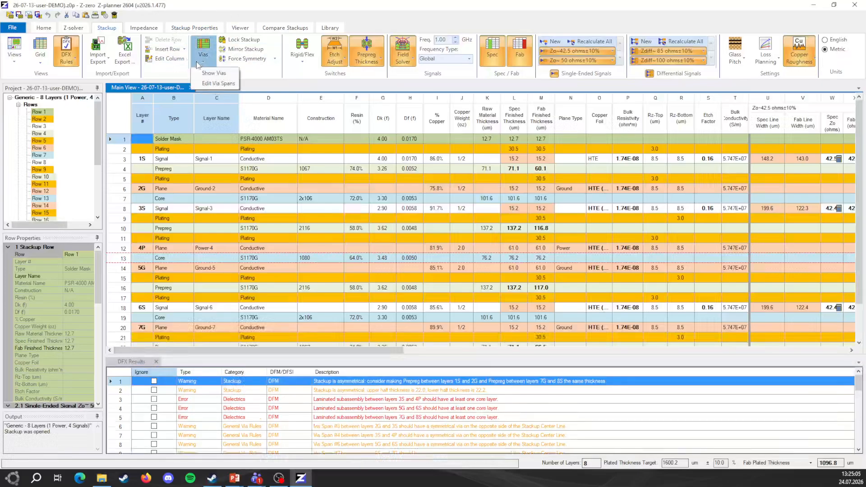
pyautogui.click(228, 84)
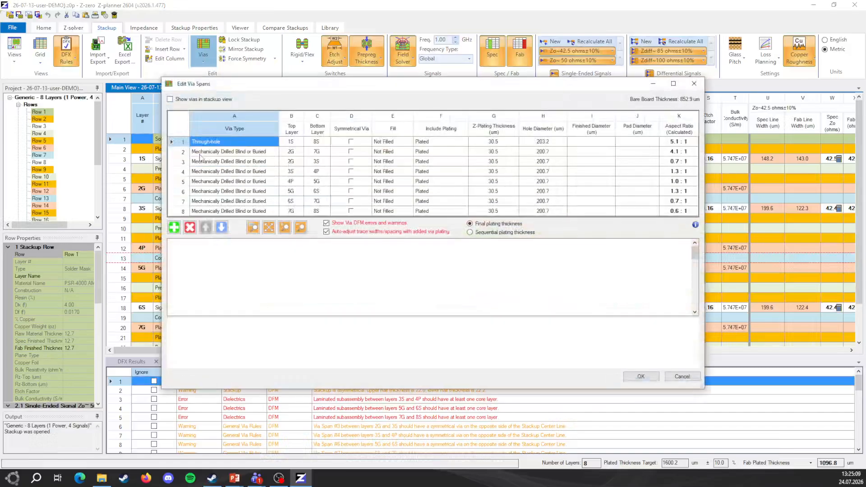
pyautogui.moveTo(343, 89); pyautogui.dragTo(283, 73)
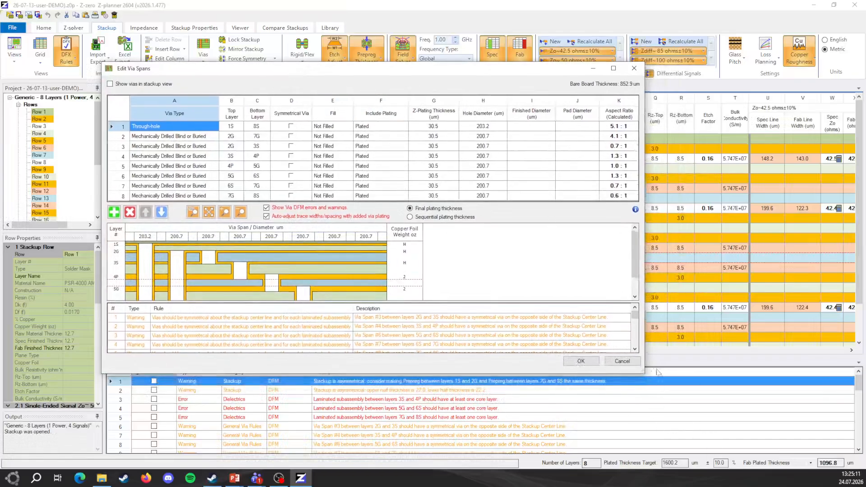
pyautogui.moveTo(643, 373); pyautogui.dragTo(724, 427)
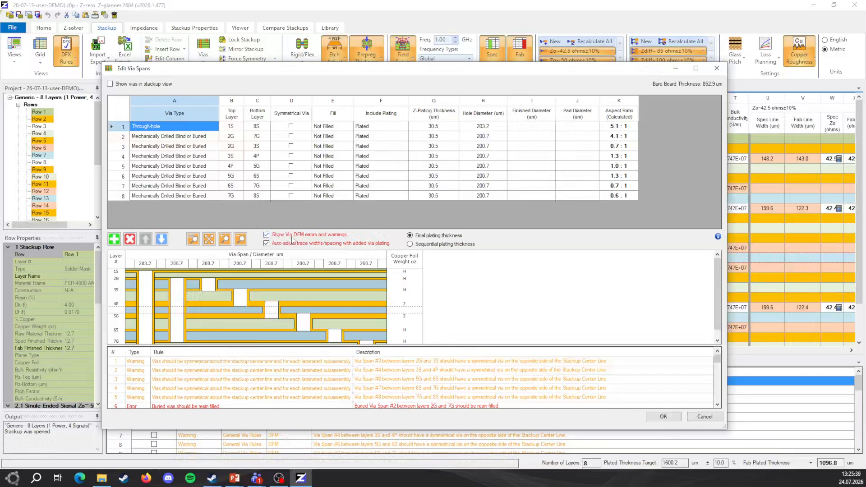
# - Expand the via DFM results list and examine the shared start/stop layer and buried via resin-fill errors
pyautogui.moveTo(423, 345); pyautogui.dragTo(430, 291)
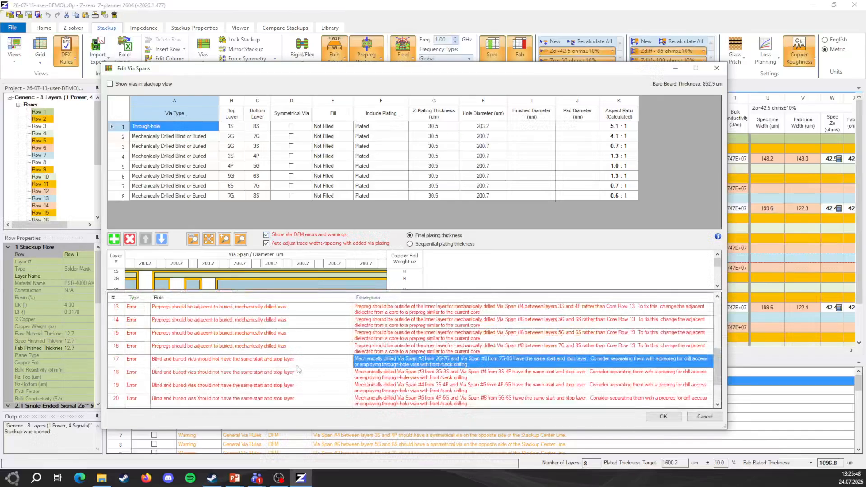
pyautogui.click(319, 365)
pyautogui.scroll(1, 483, 367)
pyautogui.scroll(2, 461, 359)
pyautogui.click(398, 332)
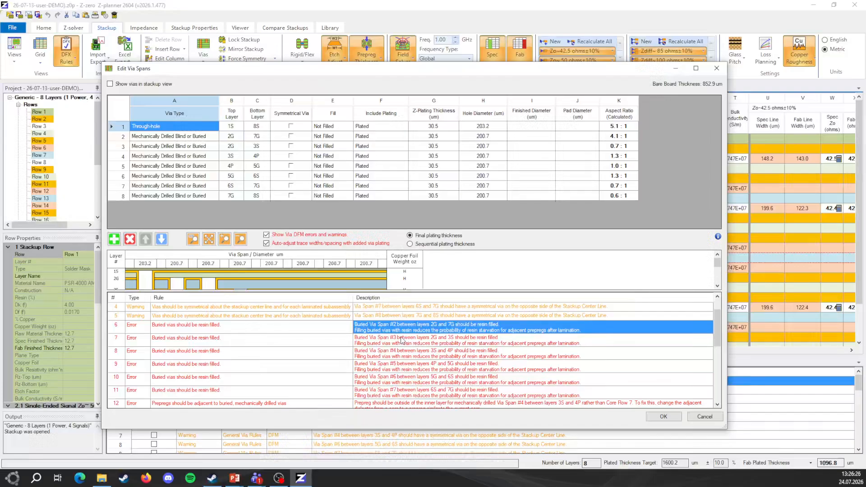
pyautogui.click(433, 340)
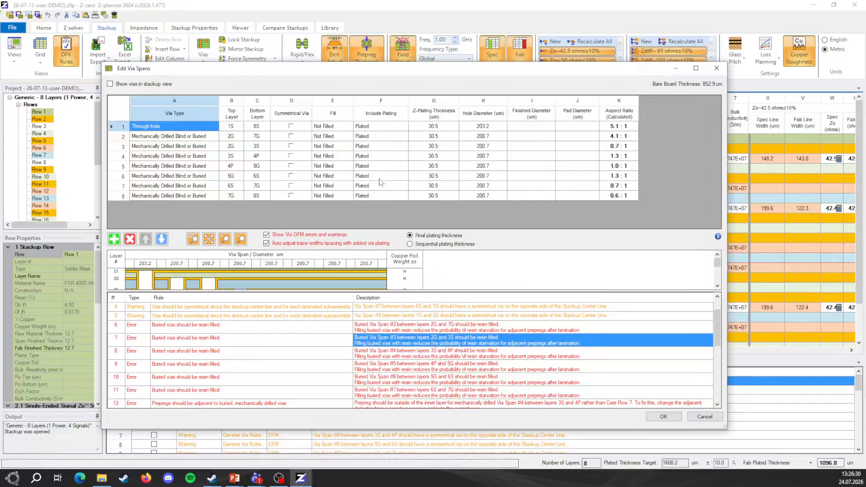
# - Set the fill of the buried via spans 2G–7G, 2G–3S, 3S–4P and 4P–5G to Resin Filled
pyautogui.click(341, 138)
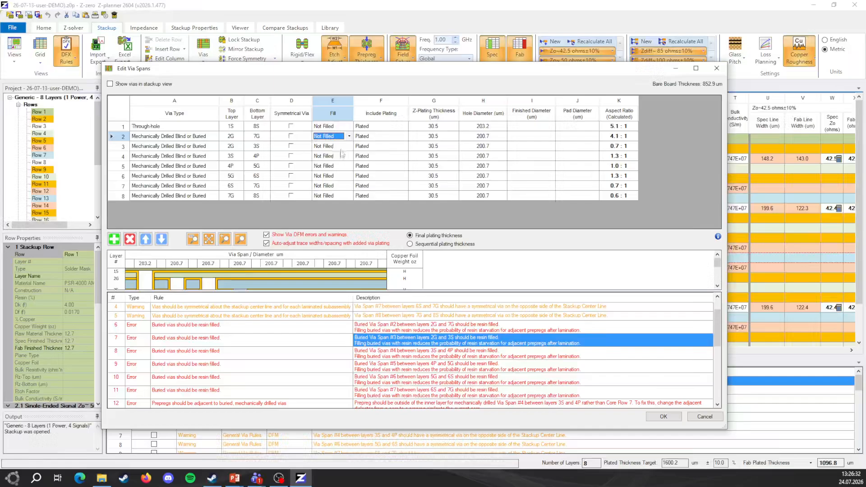
pyautogui.click(349, 136)
pyautogui.click(350, 150)
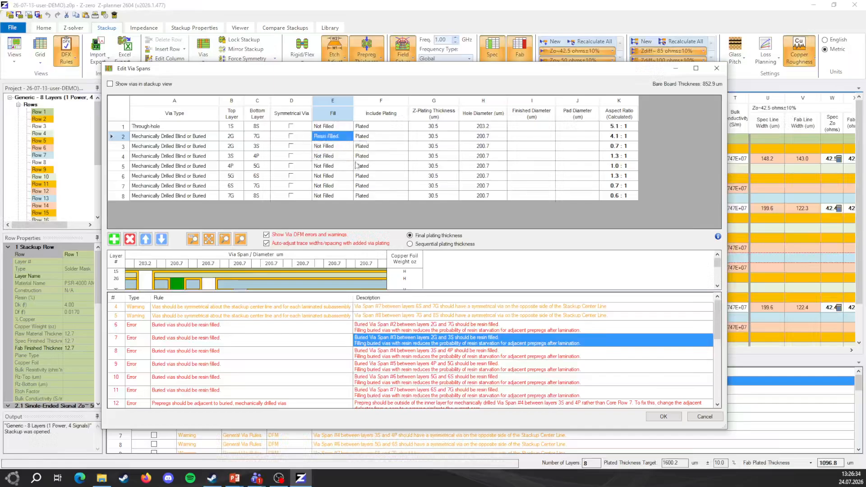
pyautogui.click(342, 146)
pyautogui.click(349, 146)
pyautogui.click(344, 161)
pyautogui.click(342, 156)
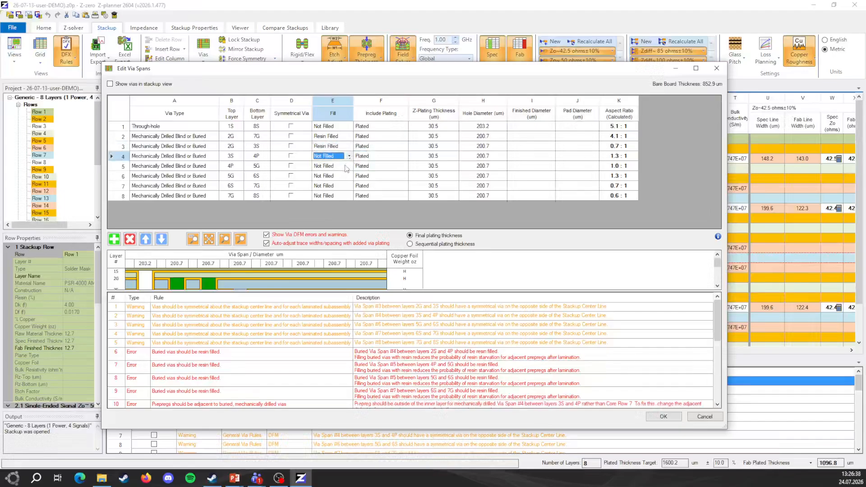
pyautogui.click(349, 156)
pyautogui.click(347, 169)
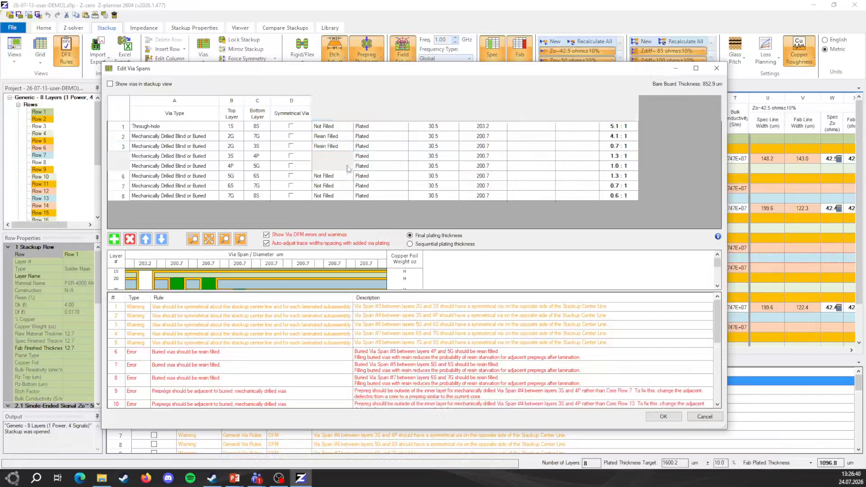
pyautogui.click(346, 167)
pyautogui.click(349, 166)
pyautogui.click(339, 181)
# - Set the fill of the via spans 5G–6S, 6S–7G and 7G–8S to Resin Filled
pyautogui.click(343, 176)
pyautogui.click(349, 176)
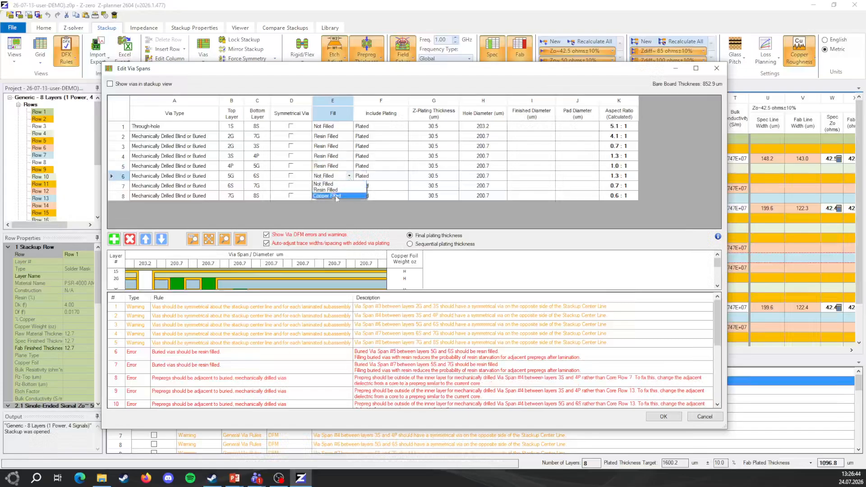
pyautogui.click(326, 190)
pyautogui.click(345, 186)
pyautogui.click(347, 187)
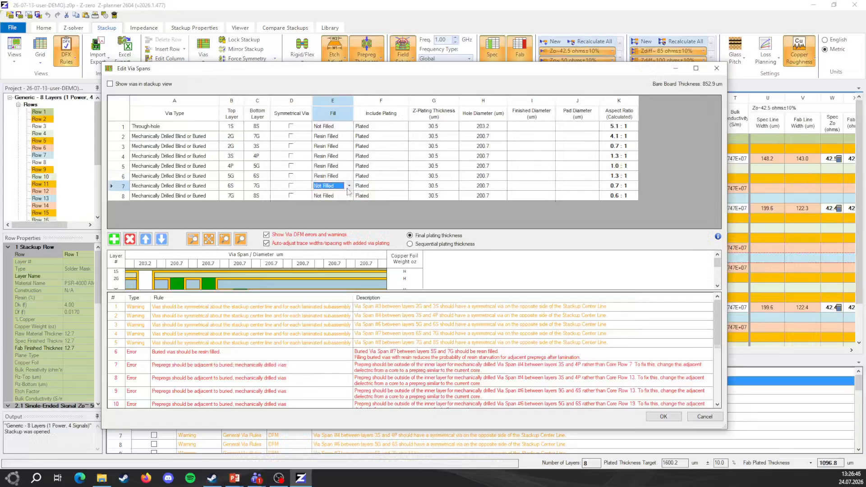
pyautogui.click(349, 185)
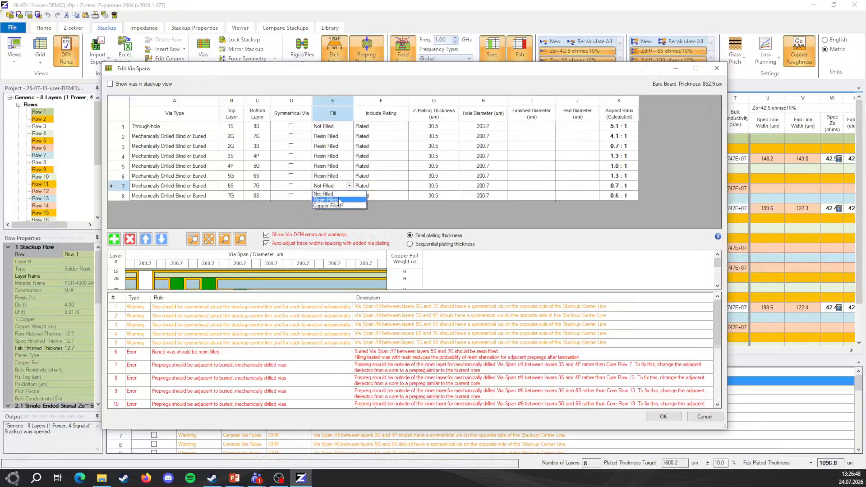
pyautogui.click(352, 197)
pyautogui.click(351, 196)
pyautogui.click(349, 196)
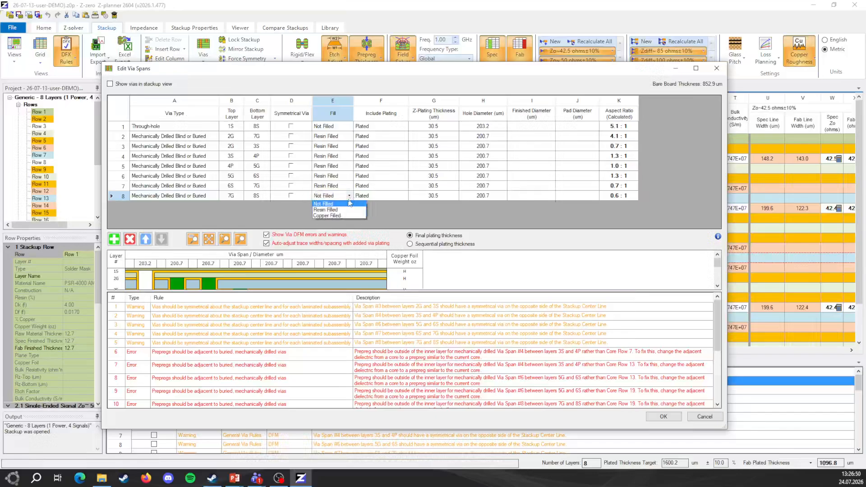
pyautogui.click(344, 209)
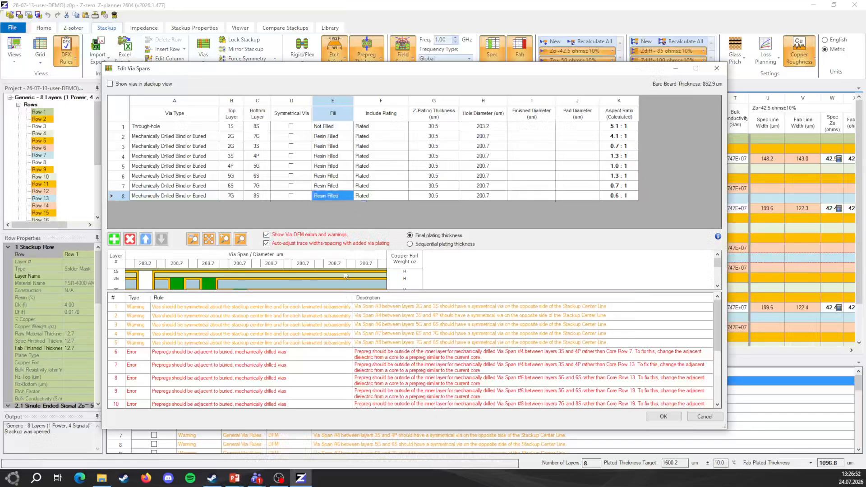
# - Mark via spans 2G–7G, 2G–3S, 3S–4P and 4P–5G as symmetrical, check the remaining DFM results and apply the via span edits
pyautogui.moveTo(353, 292); pyautogui.dragTo(355, 359)
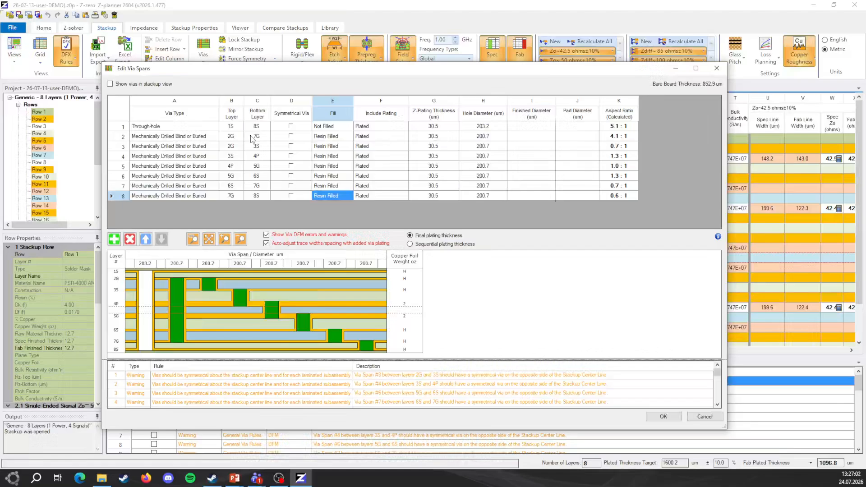
pyautogui.click(290, 137)
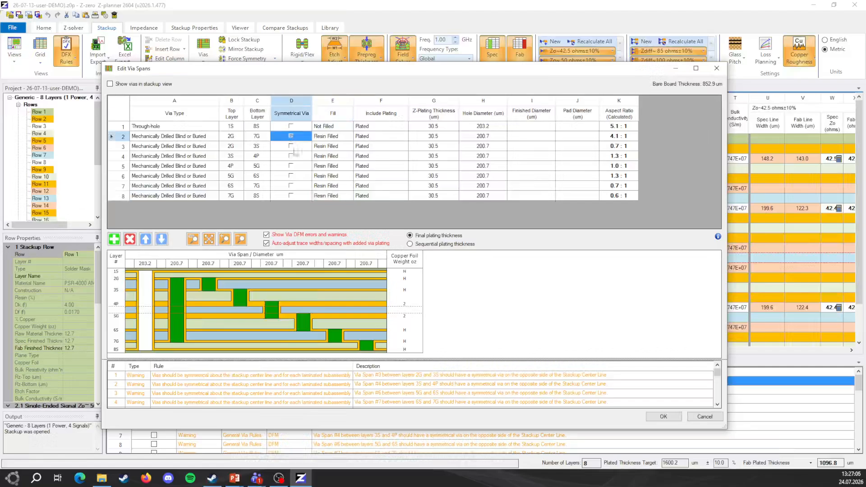
pyautogui.click(291, 146)
pyautogui.click(291, 156)
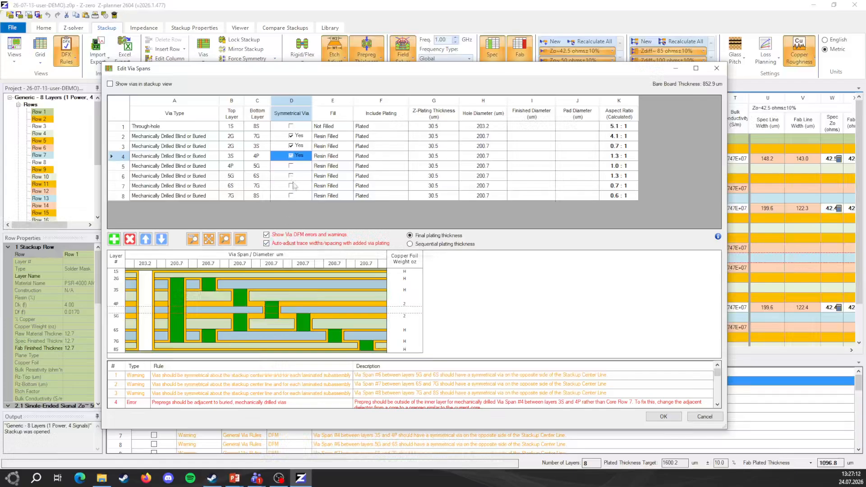
pyautogui.click(290, 165)
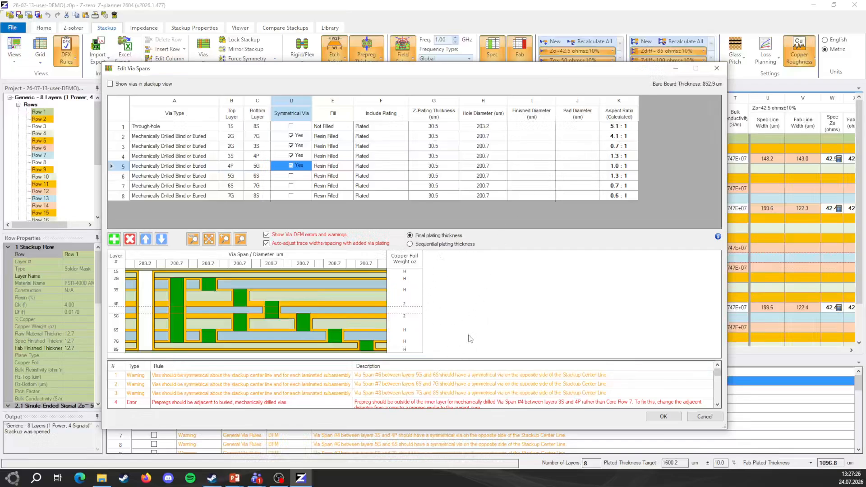
pyautogui.scroll(-7, 451, 392)
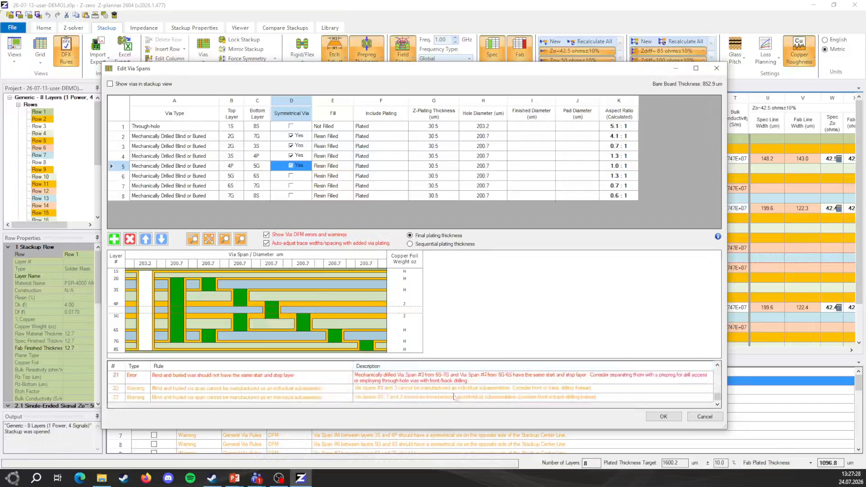
pyautogui.click(658, 418)
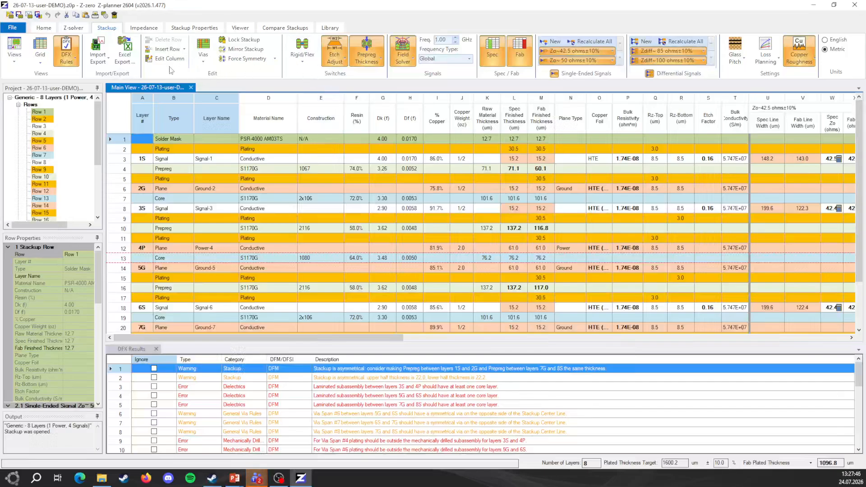
# - Select the % Copper column, switch to the aspen board in Xpedition Layout and review its Calculate Metal Area report
pyautogui.click(436, 119)
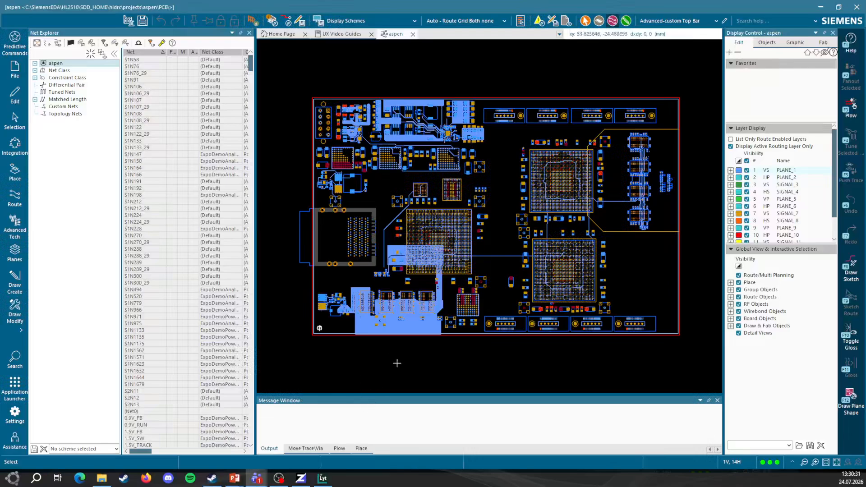
pyautogui.click(19, 331)
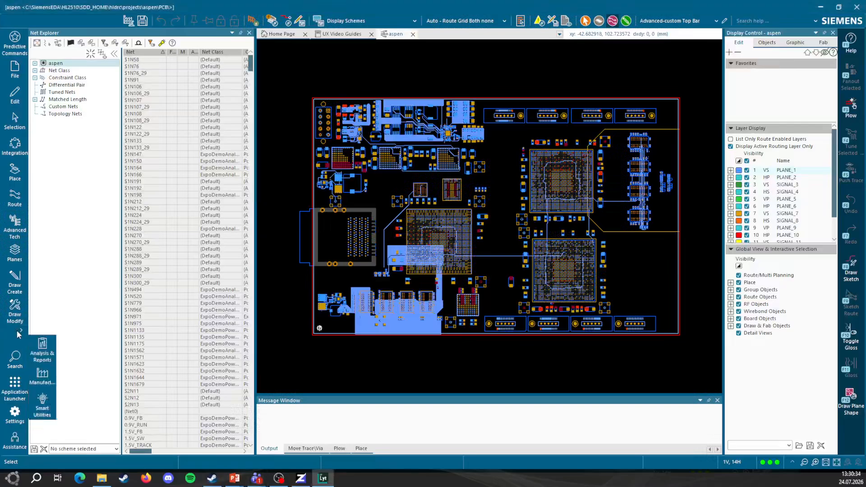
pyautogui.click(43, 354)
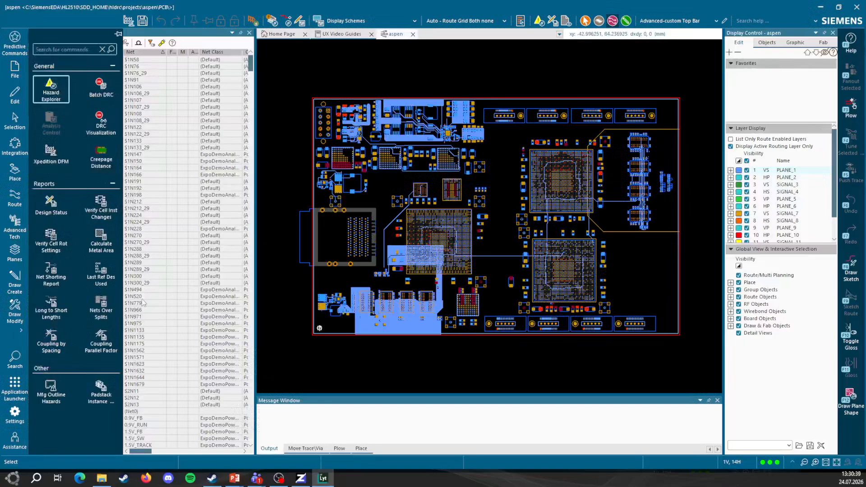
pyautogui.click(101, 240)
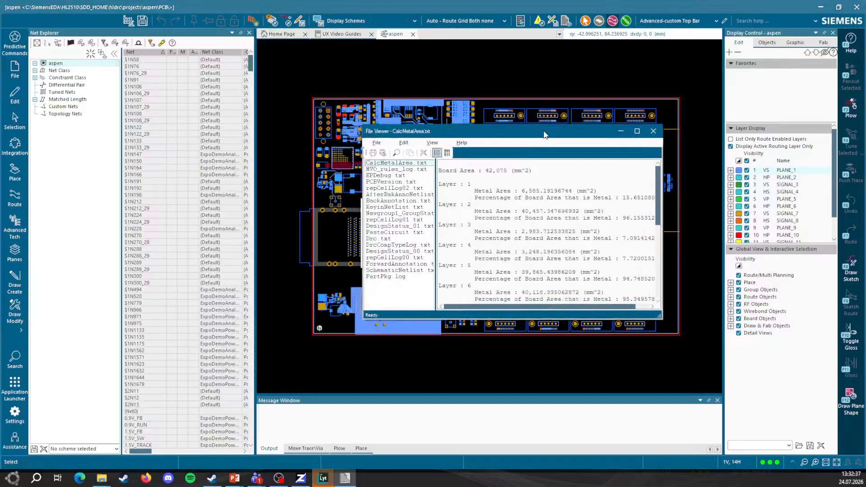
pyautogui.scroll(-5, 560, 239)
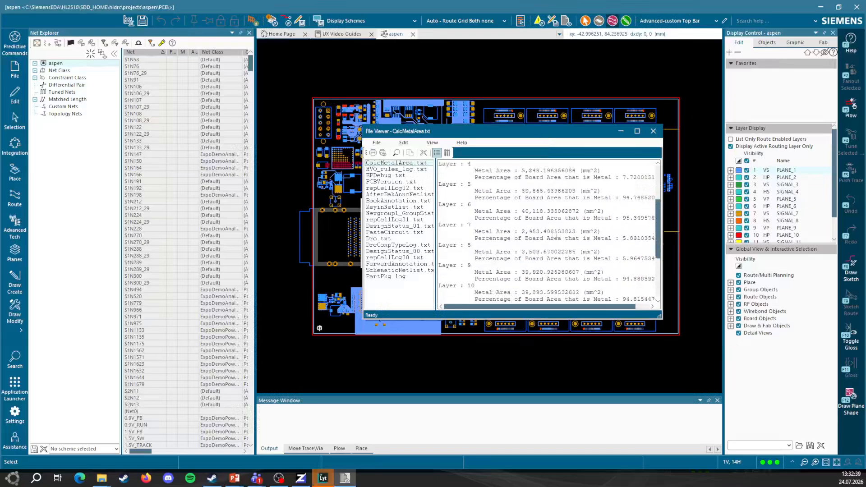
pyautogui.scroll(5, 559, 239)
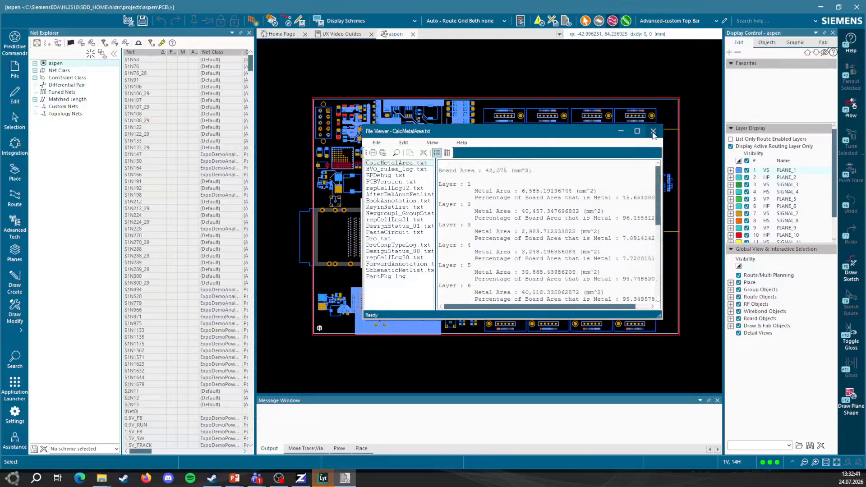
pyautogui.click(652, 132)
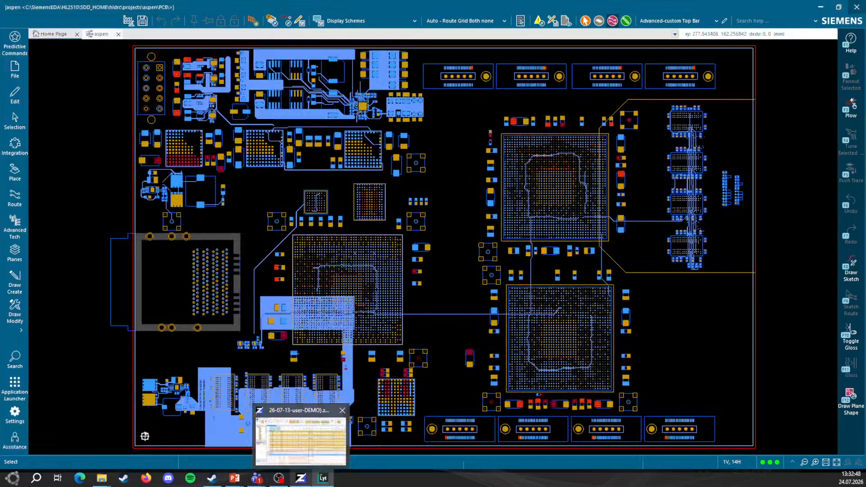
# - Switch back to the Z-planner stackup and open the Pressed Prepreg Thickness Settings
pyautogui.click(306, 481)
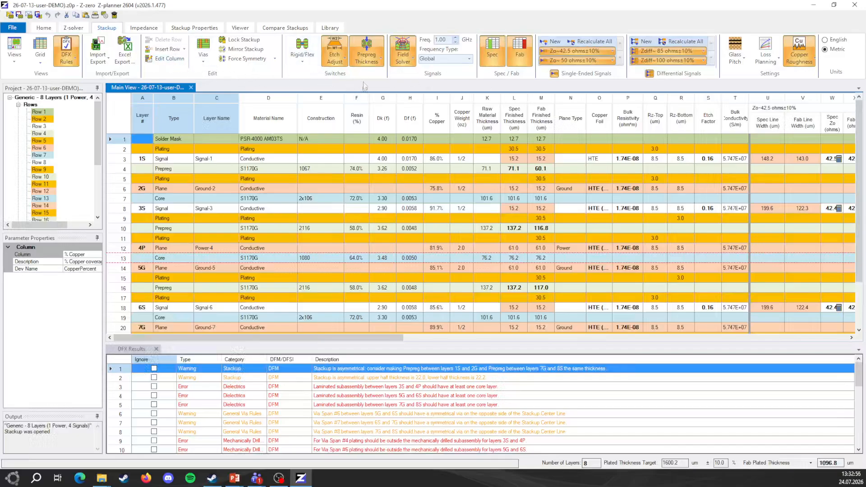
pyautogui.click(382, 61)
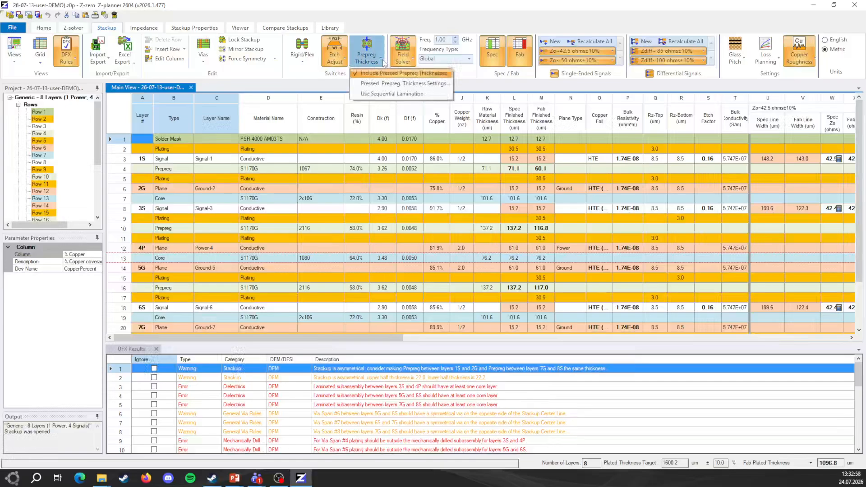
pyautogui.click(390, 84)
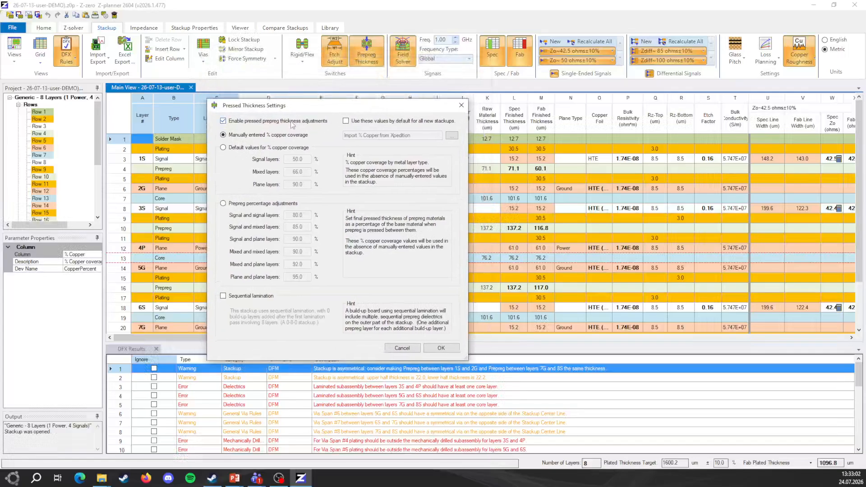
# - Try the default % copper coverage values and the prepreg percentage adjustments as the pressed thickness method
pyautogui.click(292, 124)
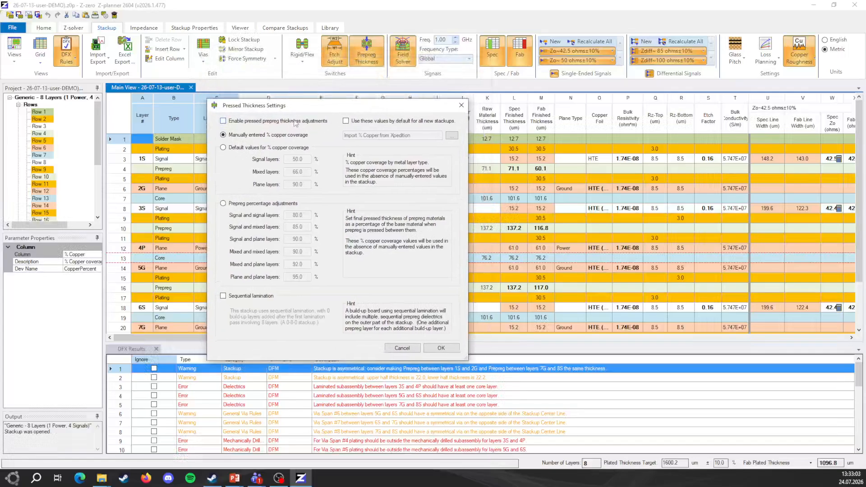
pyautogui.click(258, 147)
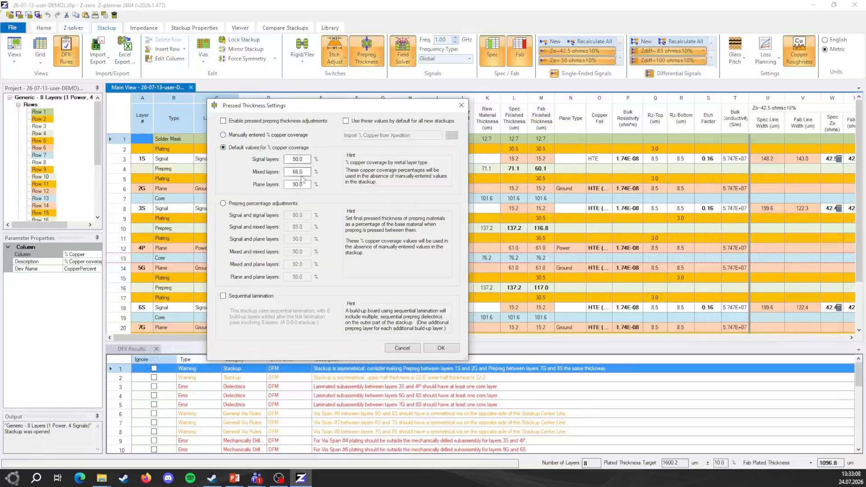
pyautogui.click(264, 205)
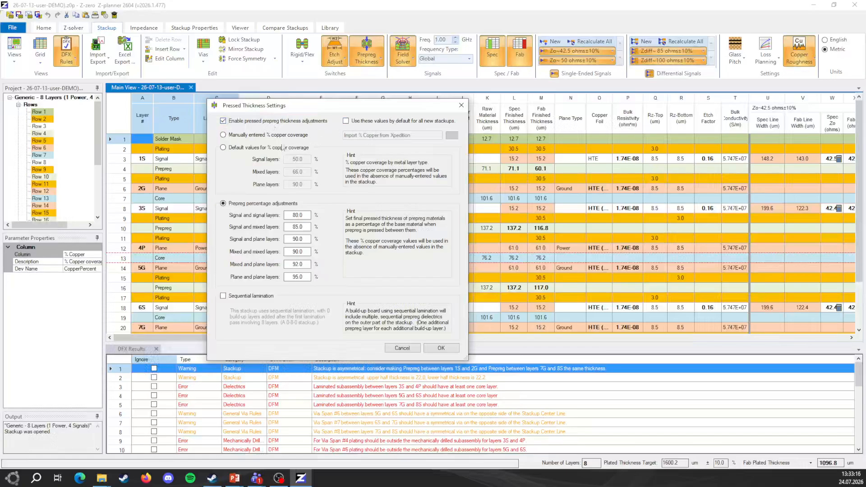
# - Choose manually entered % copper coverage, import CalcMetalArea.txt from the EBSD_SC100_L8 project's PCB\LogFiles folder and apply the pressed thickness settings
pyautogui.click(266, 135)
pyautogui.click(451, 135)
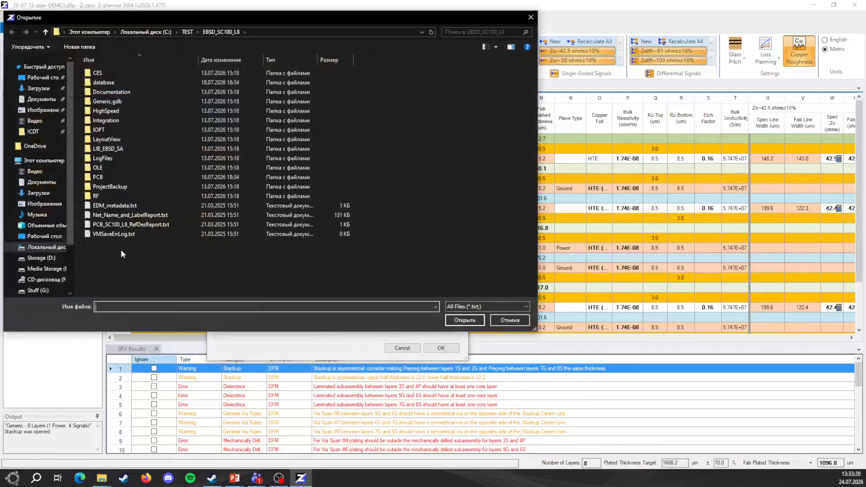
pyautogui.doubleClick(108, 158)
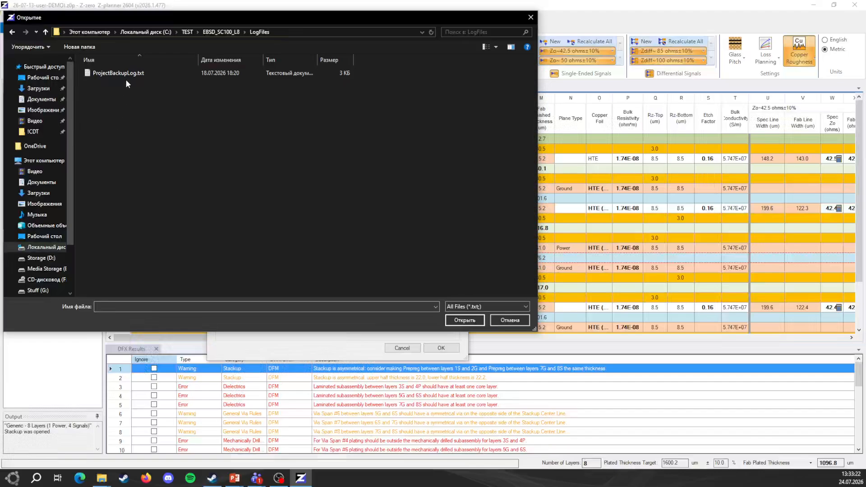
pyautogui.click(219, 32)
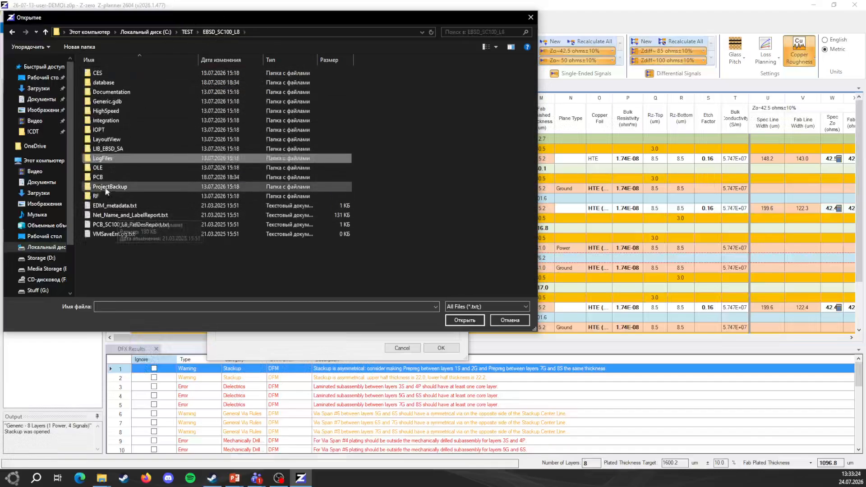
pyautogui.doubleClick(98, 177)
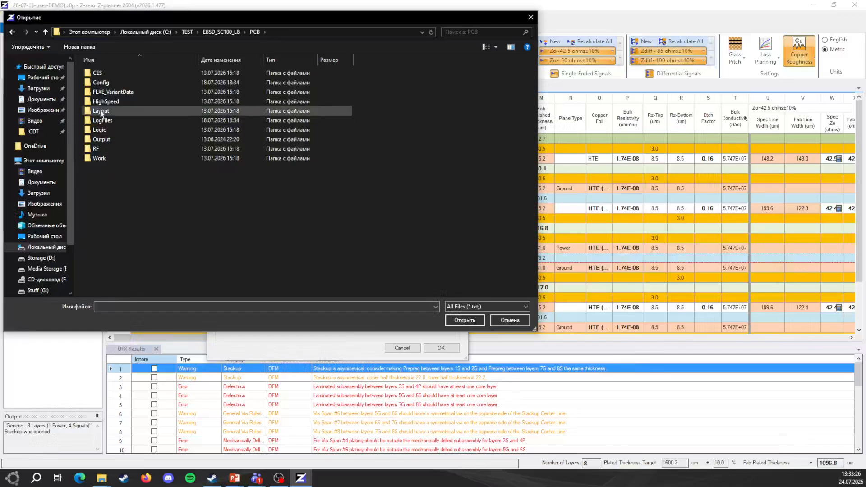
pyautogui.doubleClick(103, 120)
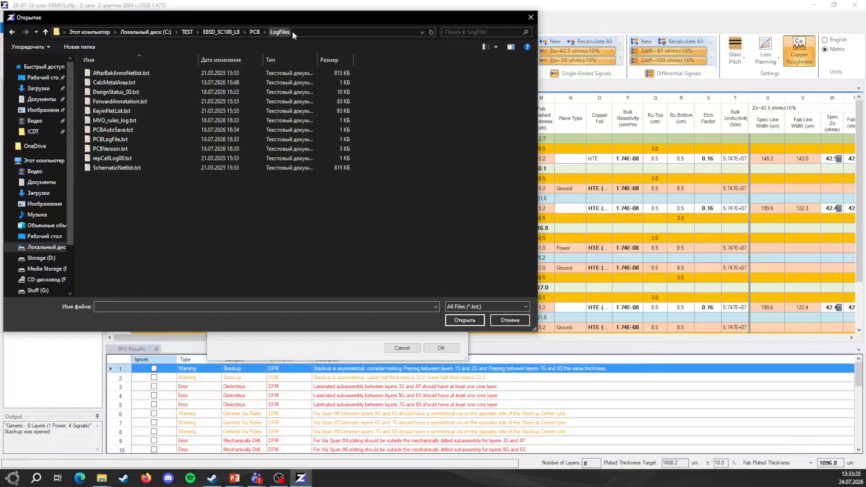
pyautogui.doubleClick(132, 83)
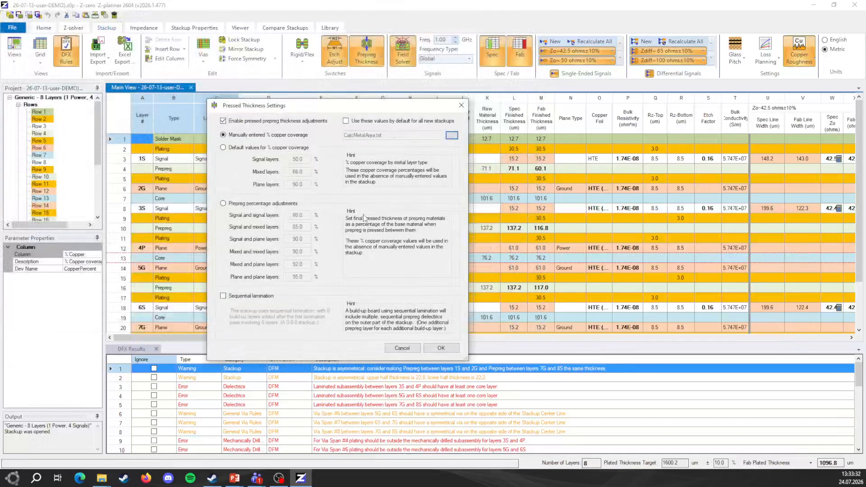
pyautogui.click(438, 348)
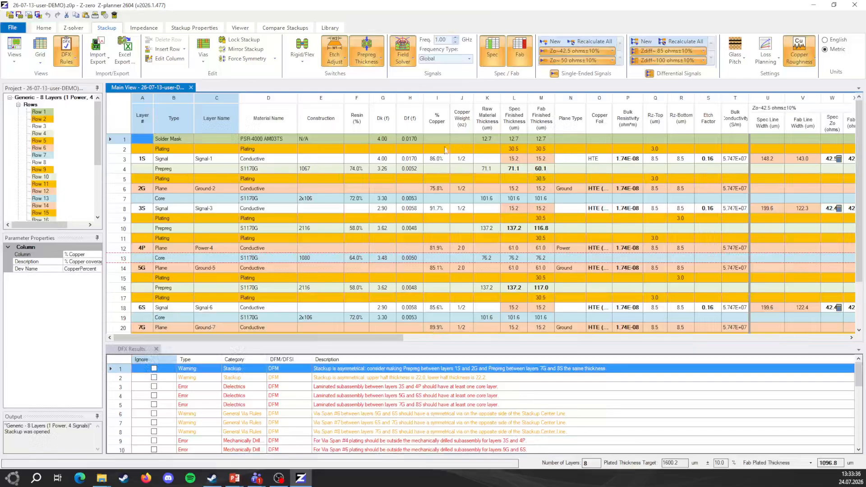
# - Examine the % Copper values and the impedance columns of the stackup, and check the sequential lamination option for prepreg thickness
pyautogui.click(437, 159)
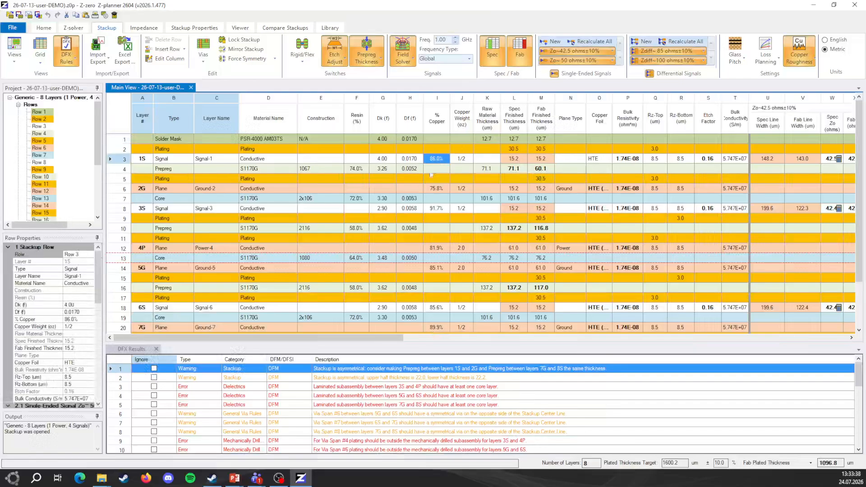
pyautogui.moveTo(381, 337); pyautogui.dragTo(408, 336)
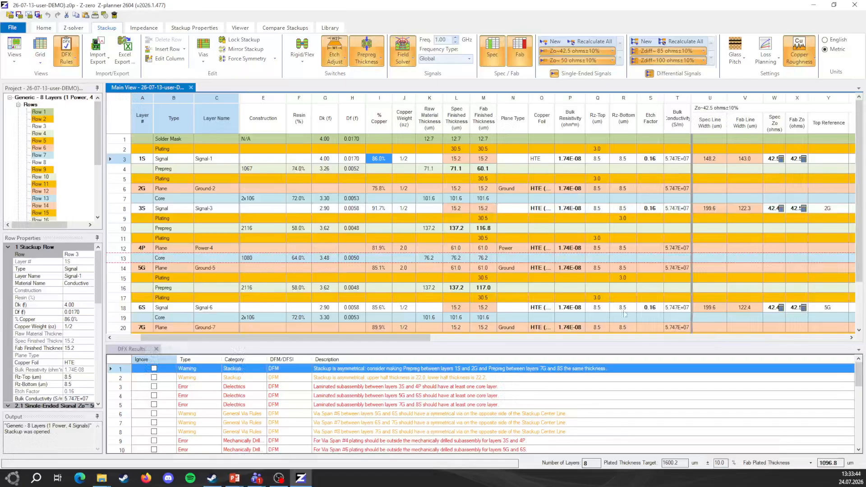
pyautogui.moveTo(393, 337); pyautogui.dragTo(488, 339)
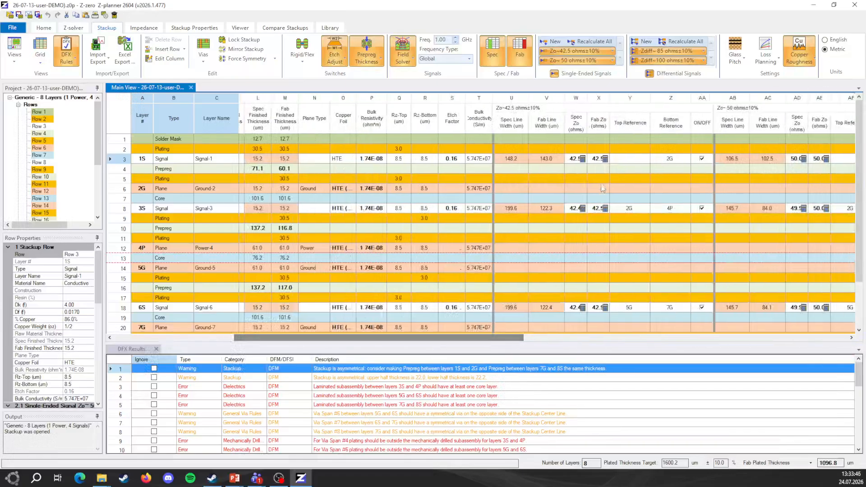
pyautogui.moveTo(358, 338); pyautogui.dragTo(236, 363)
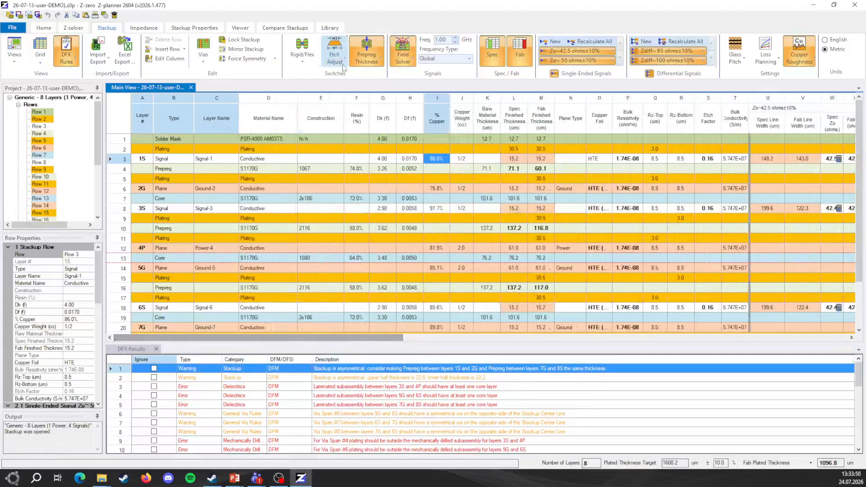
pyautogui.click(374, 62)
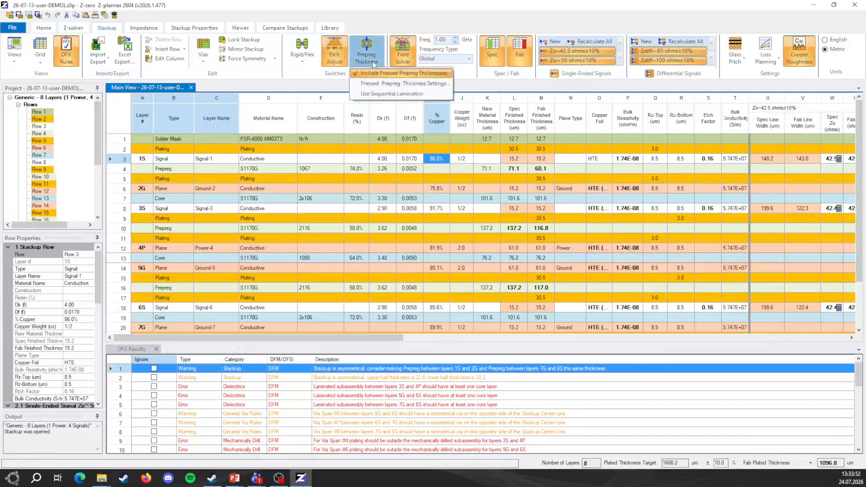
pyautogui.click(363, 93)
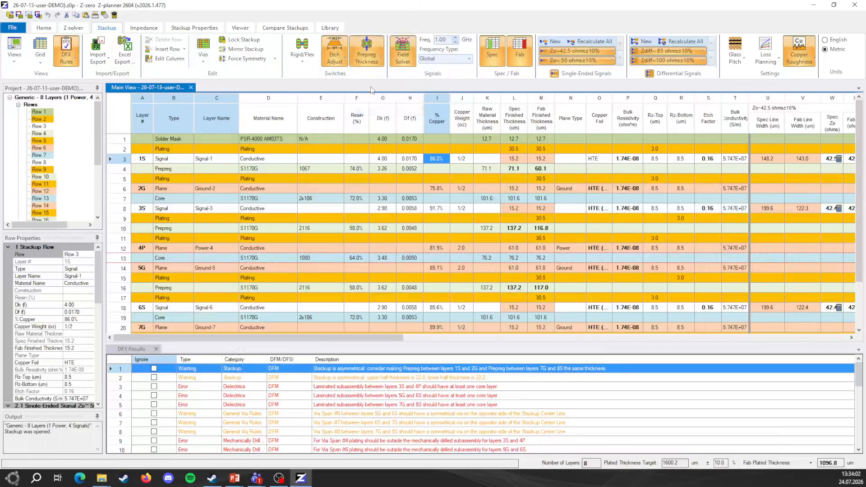
# - Show only the Spec data and examine the spec line widths and impedances for the 42.5 and 50 ohm signals
pyautogui.click(518, 58)
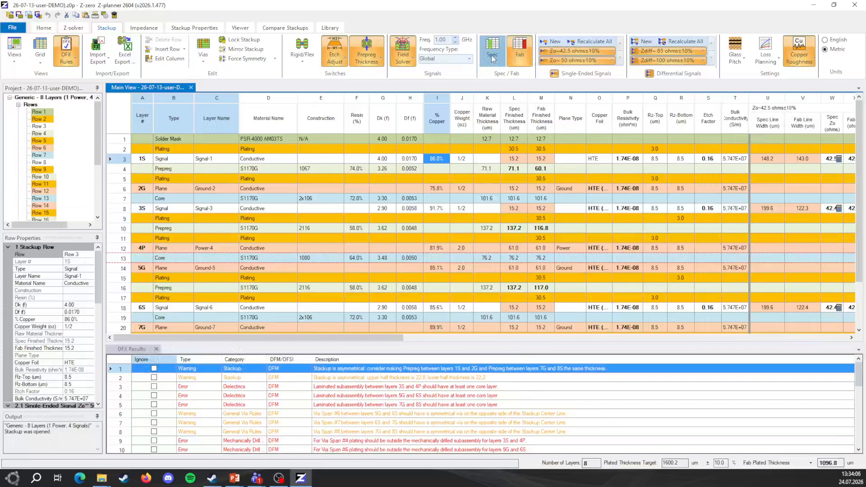
pyautogui.click(493, 57)
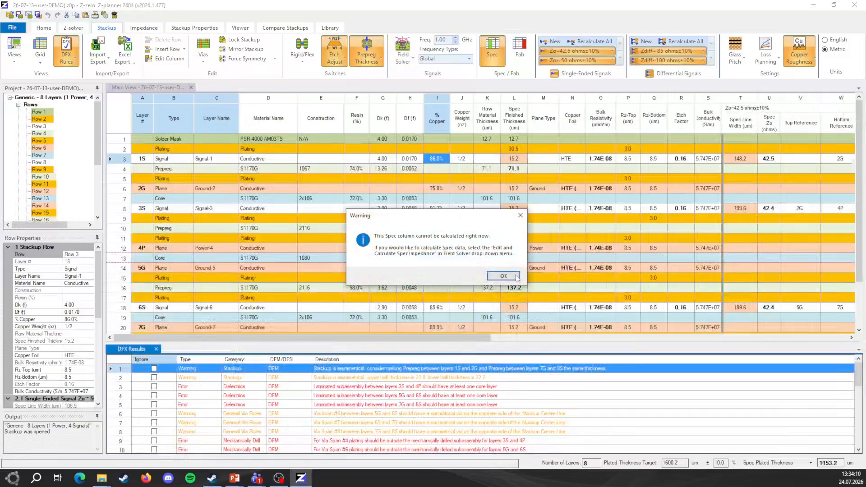
pyautogui.click(515, 276)
pyautogui.moveTo(435, 337); pyautogui.dragTo(651, 325)
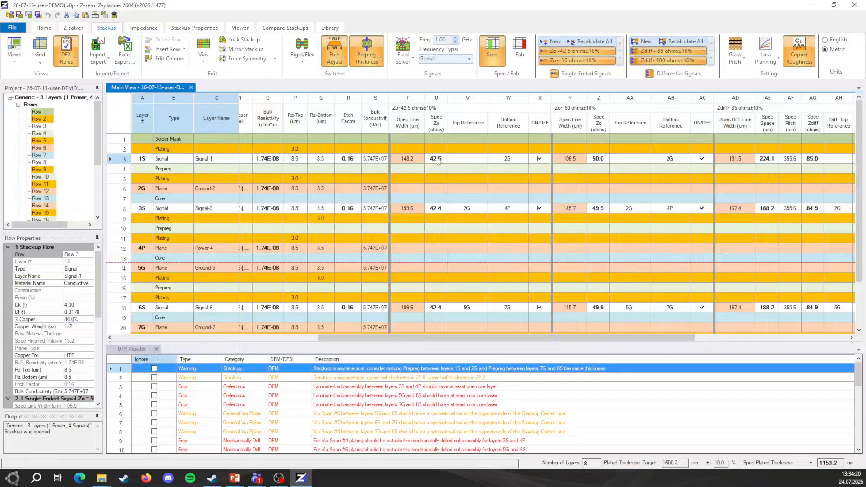
pyautogui.moveTo(435, 161)
pyautogui.moveTo(605, 160)
# - Show the Fab data again and compare the spec and fab line widths across the single-ended and differential signal columns
pyautogui.click(519, 50)
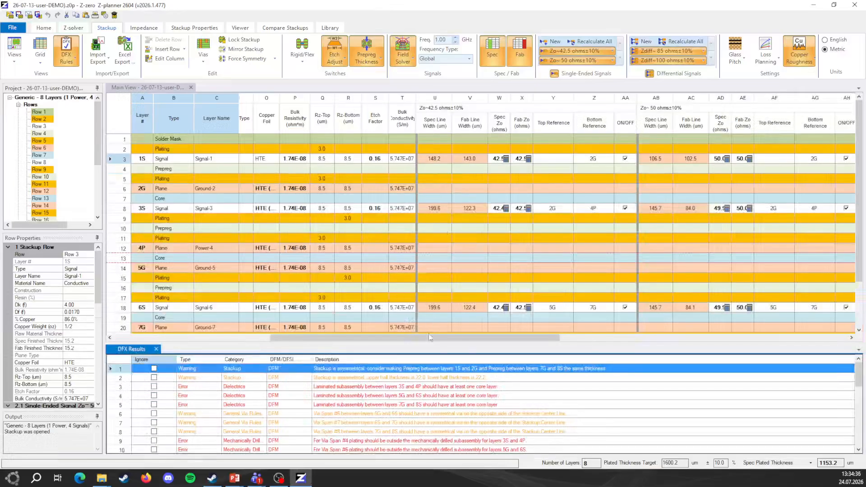
pyautogui.moveTo(429, 338); pyautogui.dragTo(530, 341)
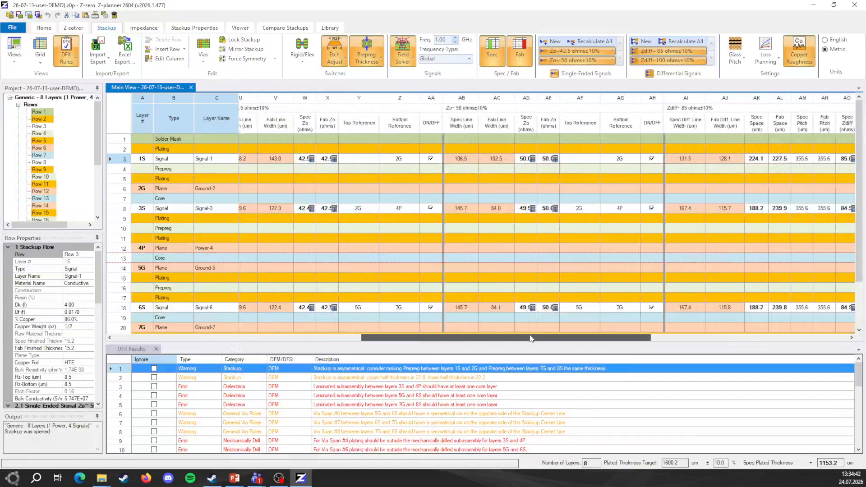
pyautogui.moveTo(579, 337); pyautogui.dragTo(336, 356)
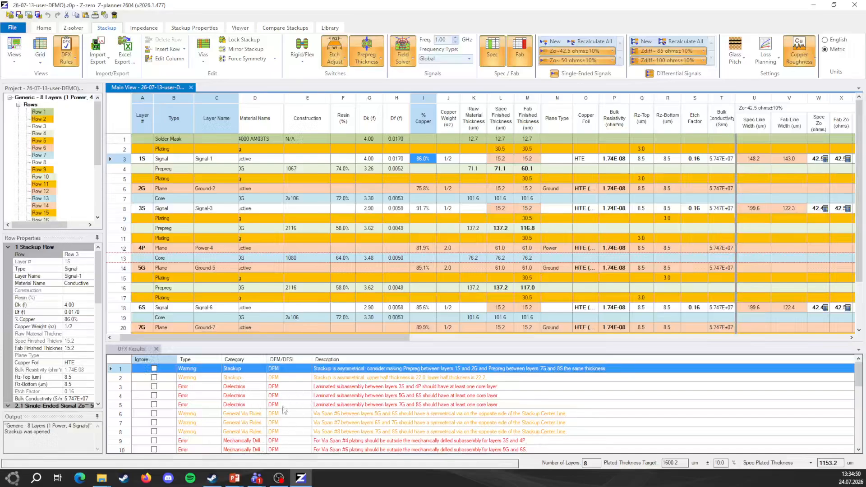
# - Open the DFX Settings, review the DFM rule categories and limits, and accept them
pyautogui.click(68, 64)
pyautogui.click(90, 74)
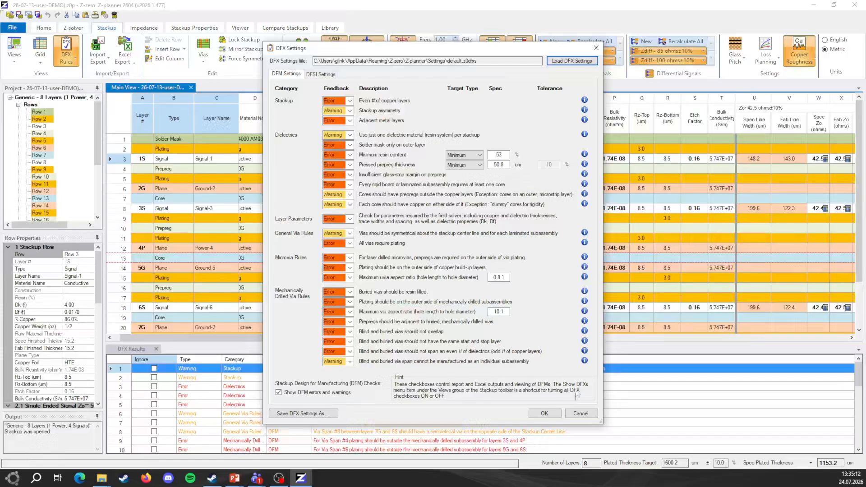
pyautogui.click(544, 413)
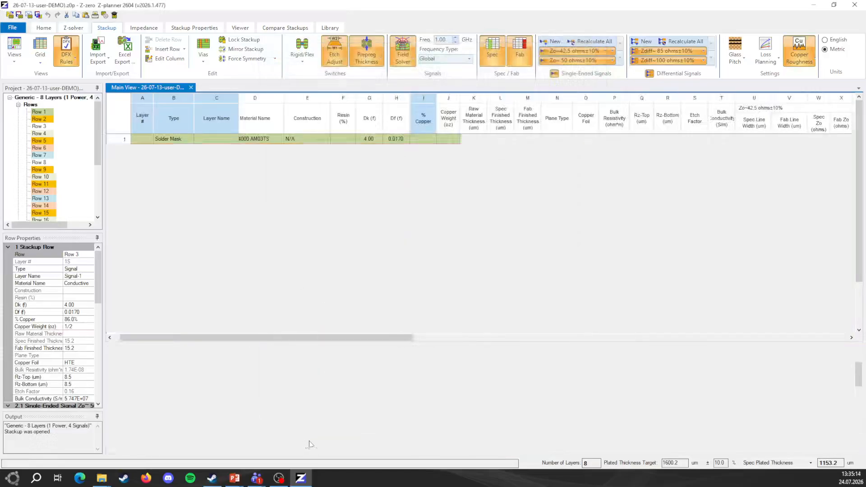
# - Examine the DFX results, including the mechanically drilled via issues and the power integrity issues for layers 4P–5G and 3S–4P
pyautogui.scroll(-3, 356, 399)
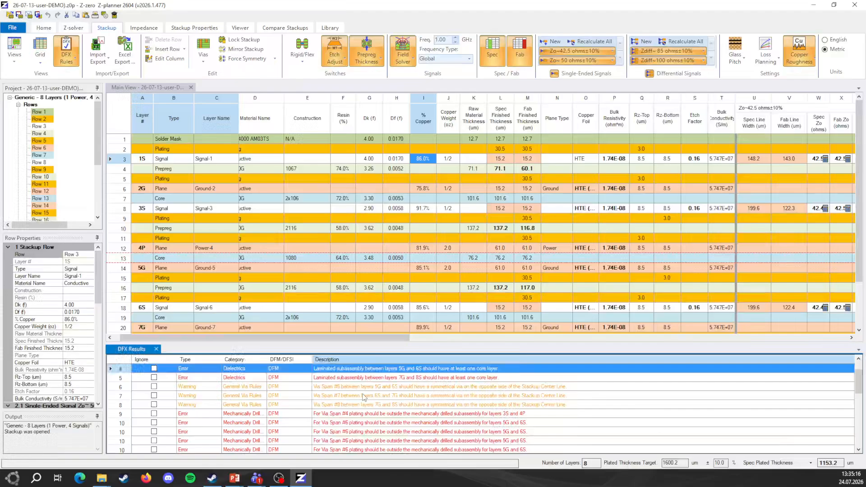
pyautogui.click(401, 388)
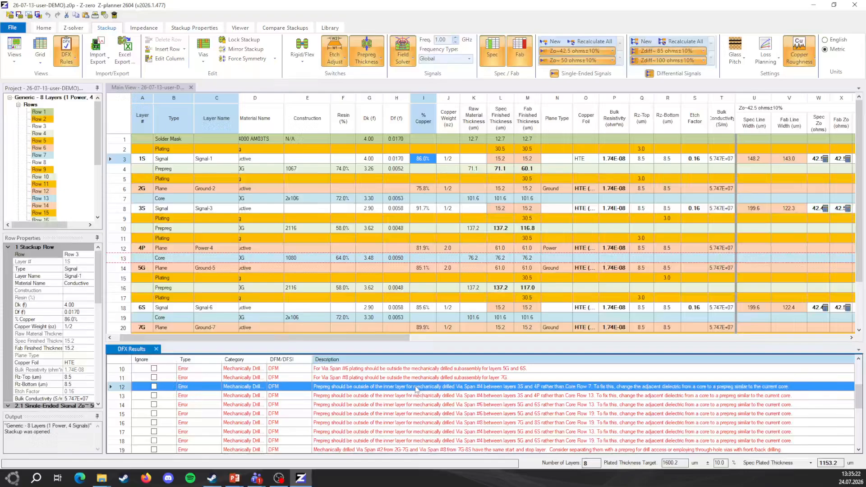
pyautogui.scroll(-2, 412, 390)
pyautogui.scroll(-3, 409, 388)
pyautogui.click(395, 423)
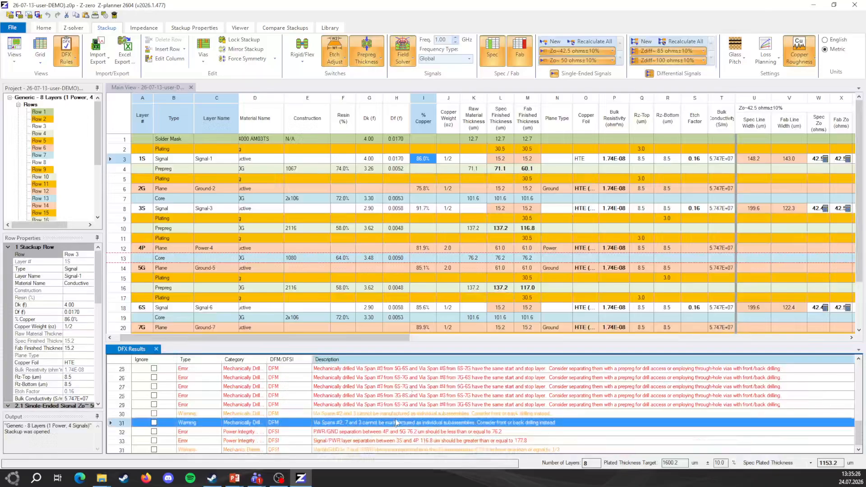
pyautogui.click(365, 431)
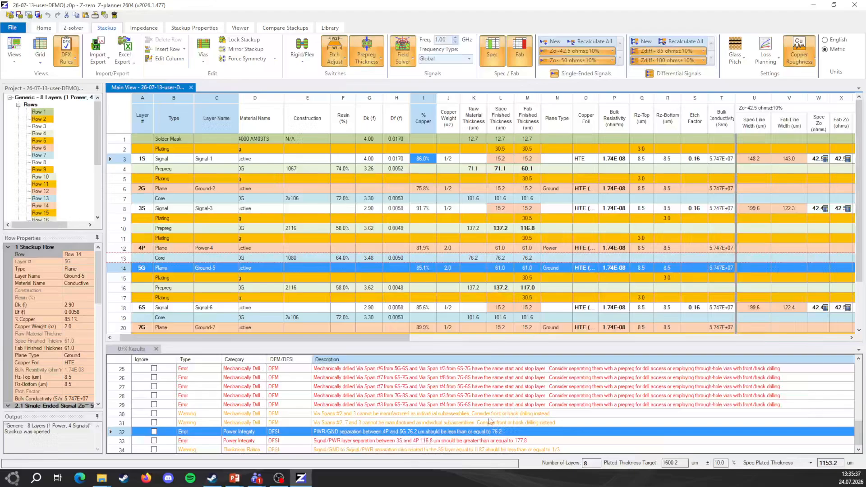
pyautogui.scroll(-1, 491, 419)
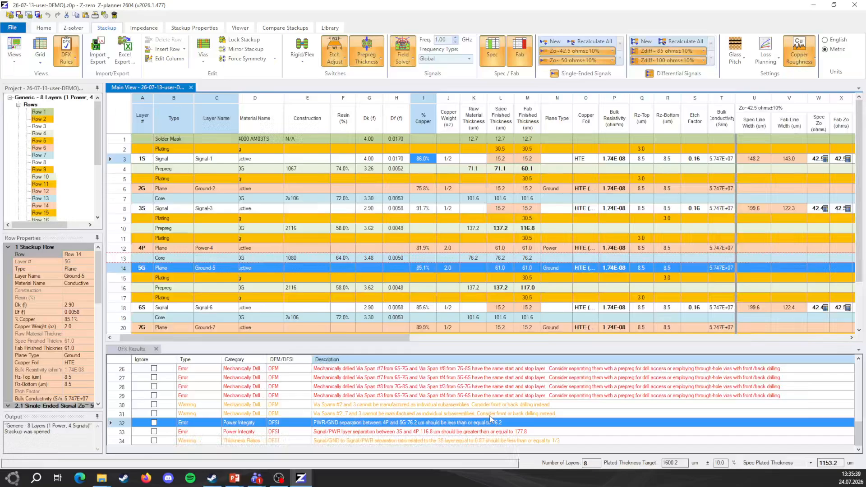
pyautogui.click(540, 433)
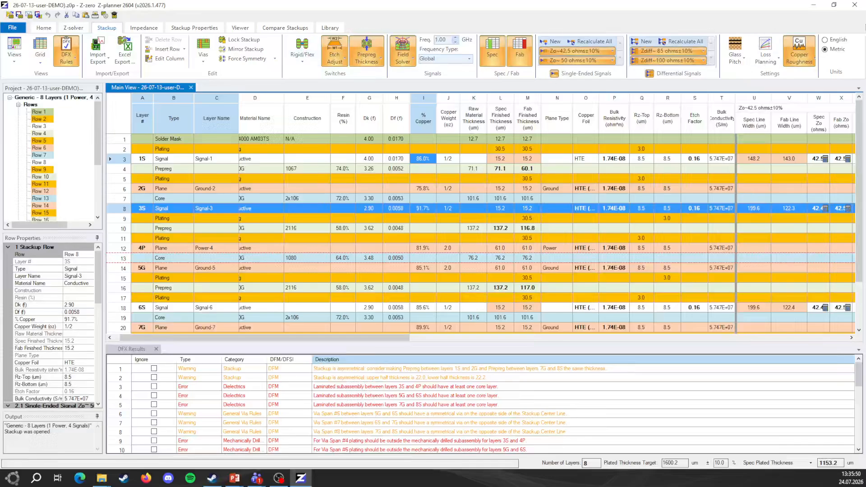
pyautogui.click(811, 62)
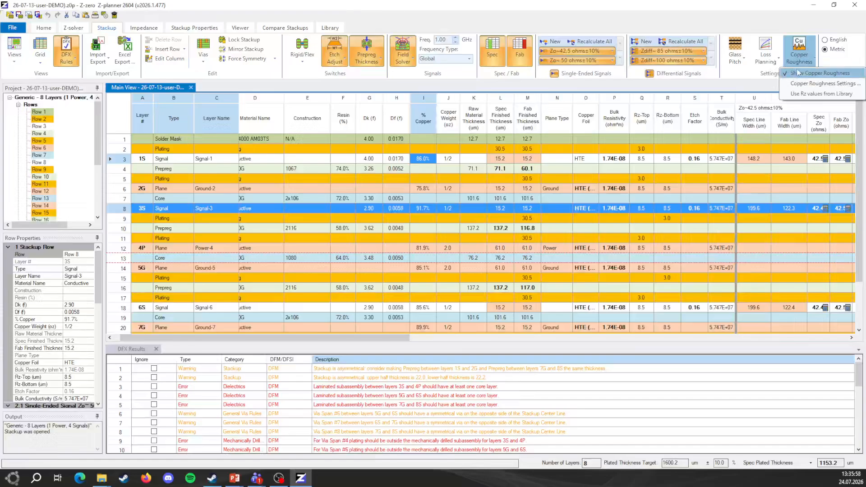
pyautogui.click(785, 24)
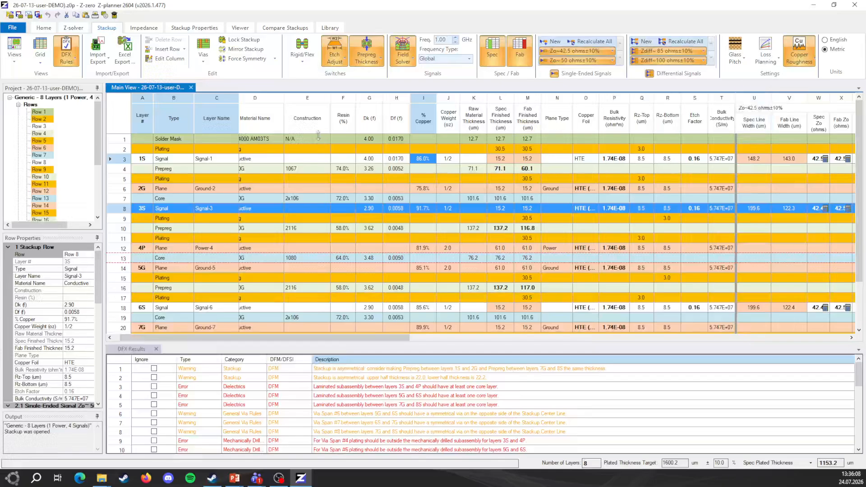
# - Open the stackup comparison to check the Spec version against the Fab version
pyautogui.click(283, 28)
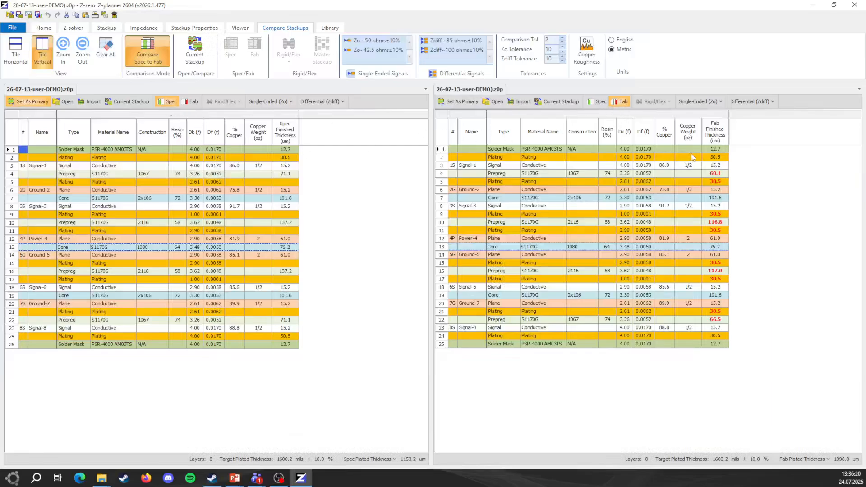
# - Compare the finished thickness and resin content of the prepreg between 1S and 2G in the Spec and Fab versions
pyautogui.click(289, 174)
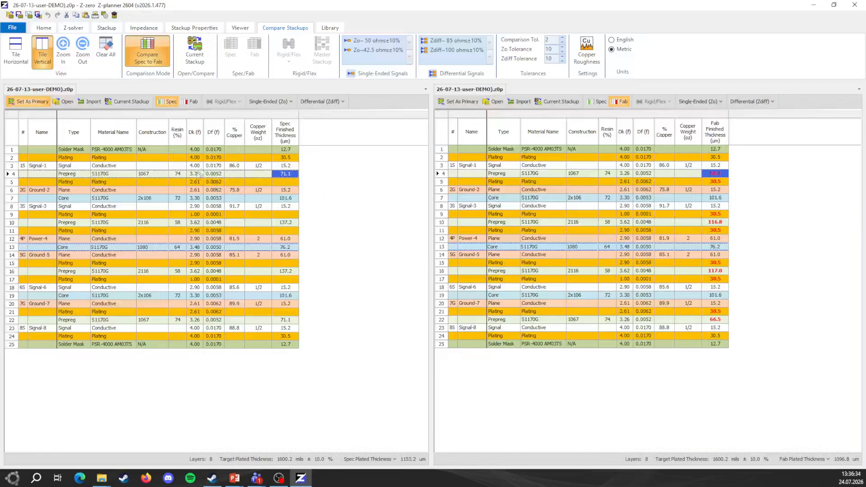
pyautogui.click(179, 175)
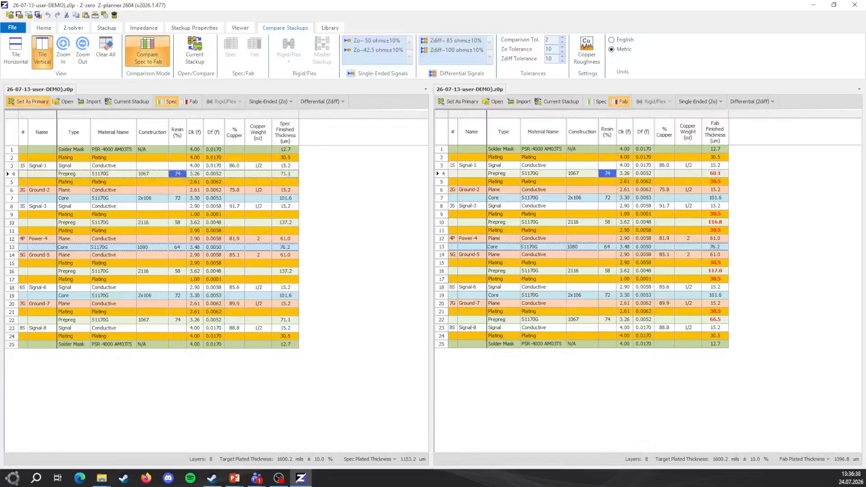
pyautogui.click(720, 174)
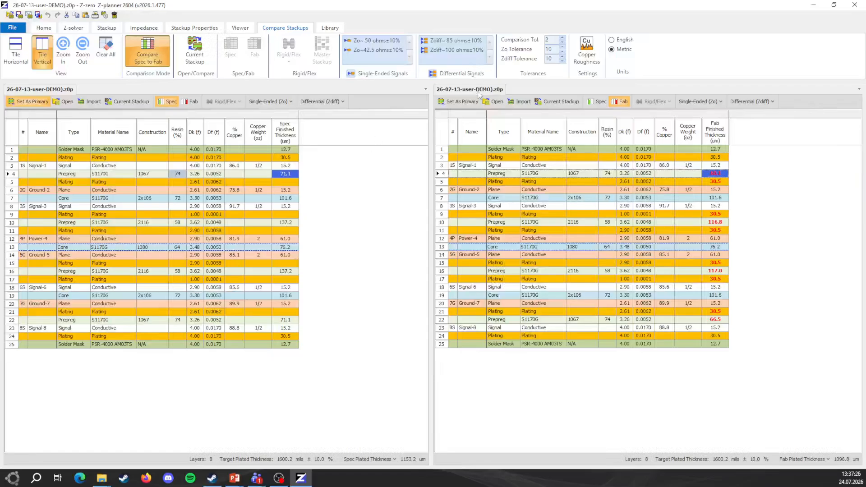
# - Try to import the 26-07-16 user DEMO 1.0 spreadsheet from the EBSD_SC100_L8 folder as the stackup compared on the Fab side
pyautogui.click(519, 103)
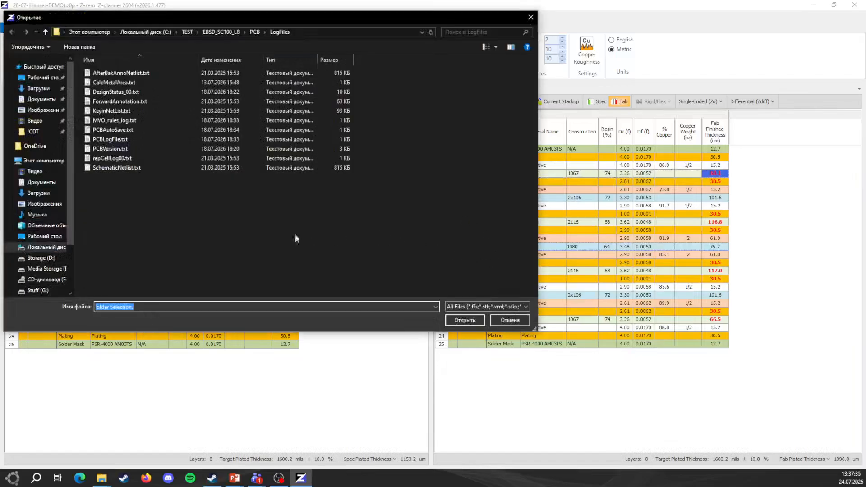
pyautogui.click(234, 32)
pyautogui.doubleClick(155, 205)
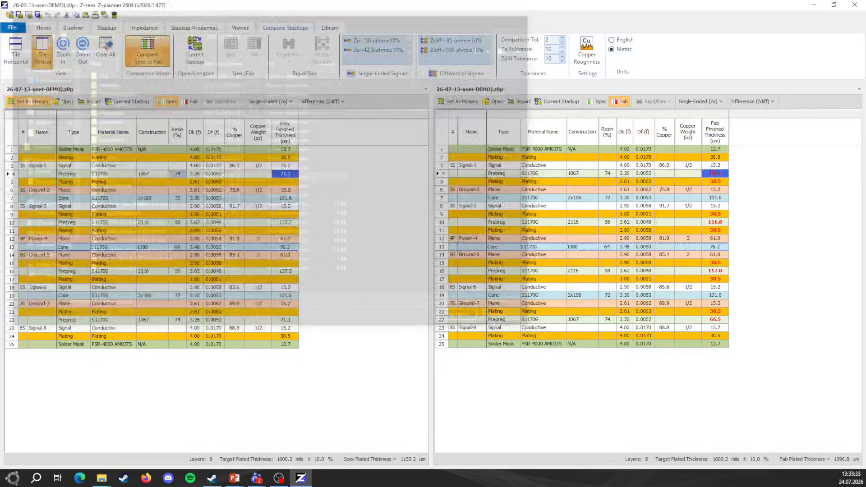
# - Import Godzilla-26 Layers-Fab A.xlsx from the EBSD_SC100_L8 folder as the primary stackup and dismiss the layer-count message
pyautogui.click(67, 102)
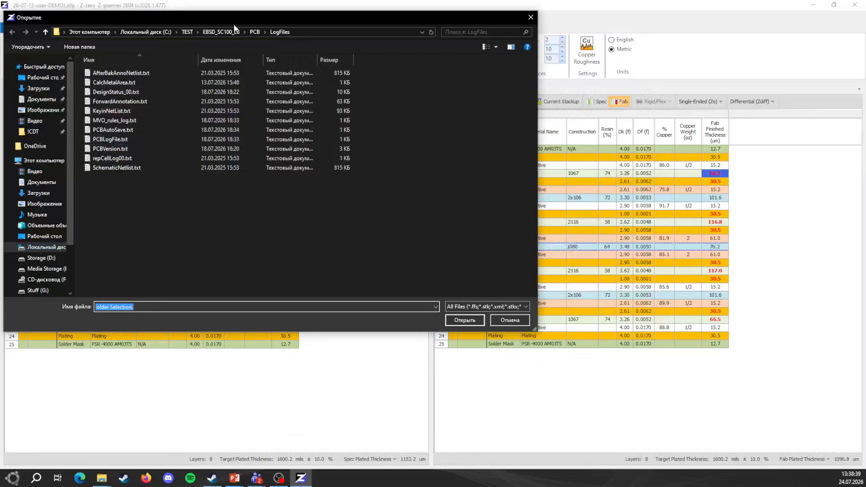
pyautogui.click(222, 32)
pyautogui.doubleClick(153, 223)
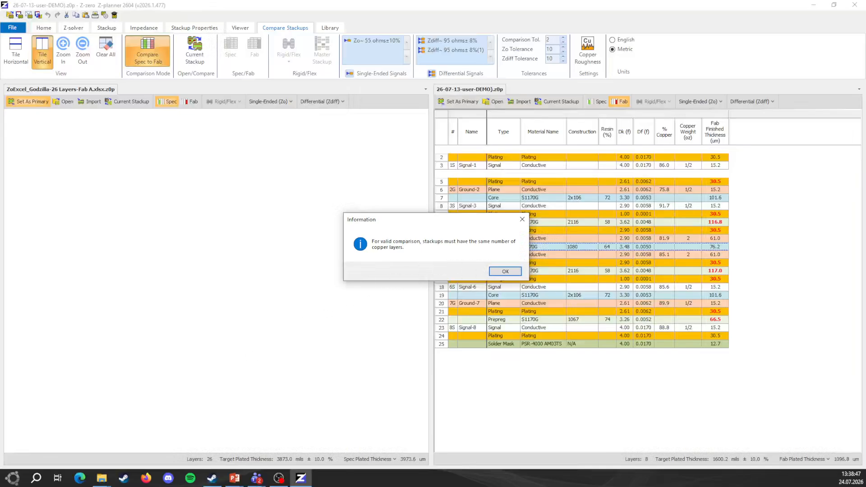
pyautogui.click(498, 271)
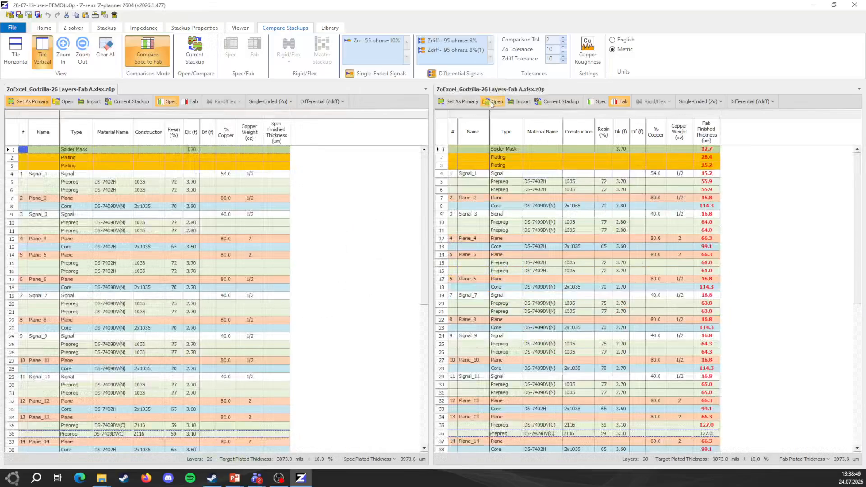
# - Import Godzilla-26 Layers-Fab B.xlsx as the comparison stackup and look over its highlighted differences from Fab A
pyautogui.click(522, 102)
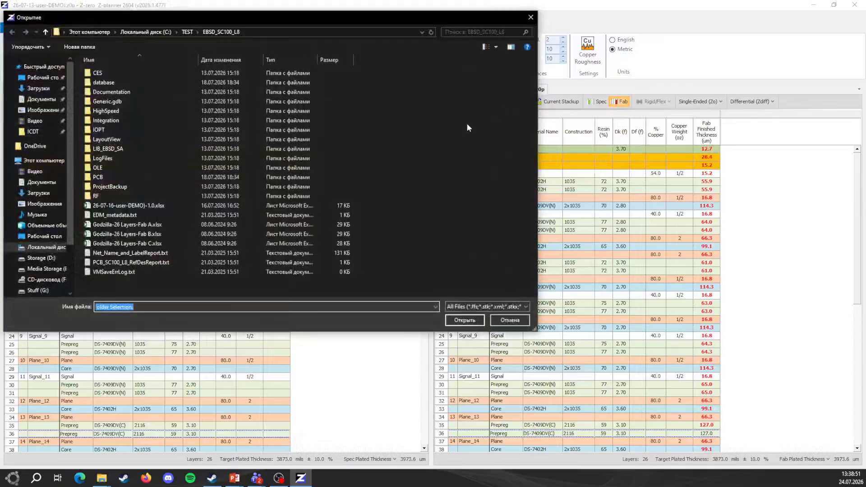
pyautogui.doubleClick(154, 234)
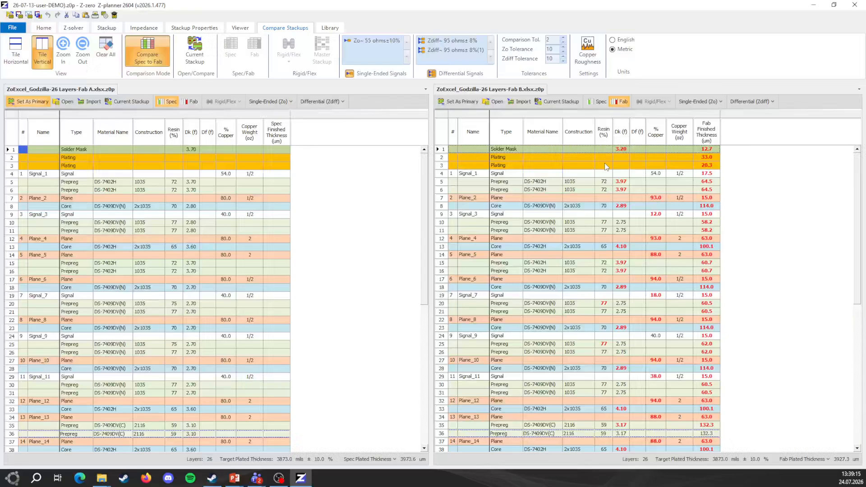
pyautogui.scroll(-8, 651, 238)
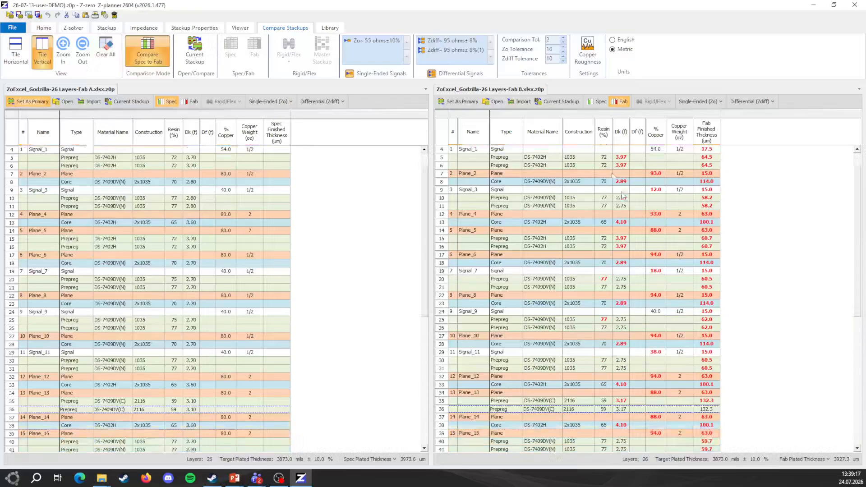
pyautogui.scroll(8, 651, 203)
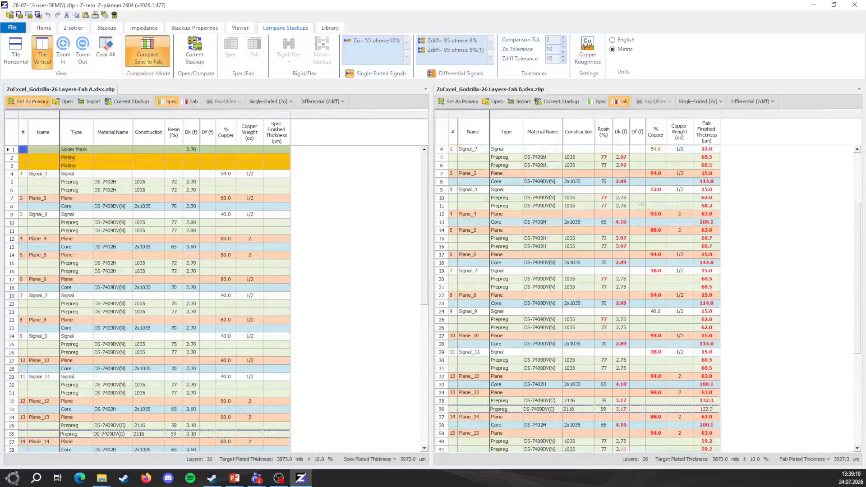
# - Show the copper roughness columns in both stackups and set the comparison tolerance to 3
pyautogui.click(587, 50)
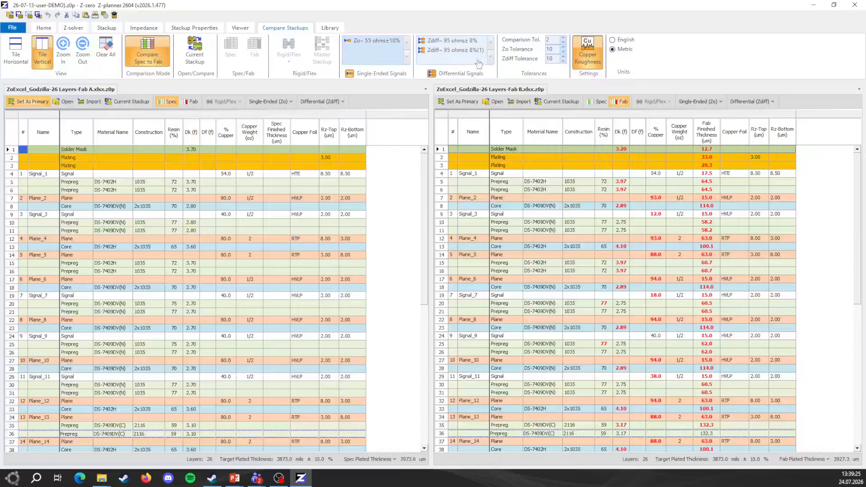
pyautogui.click(563, 42)
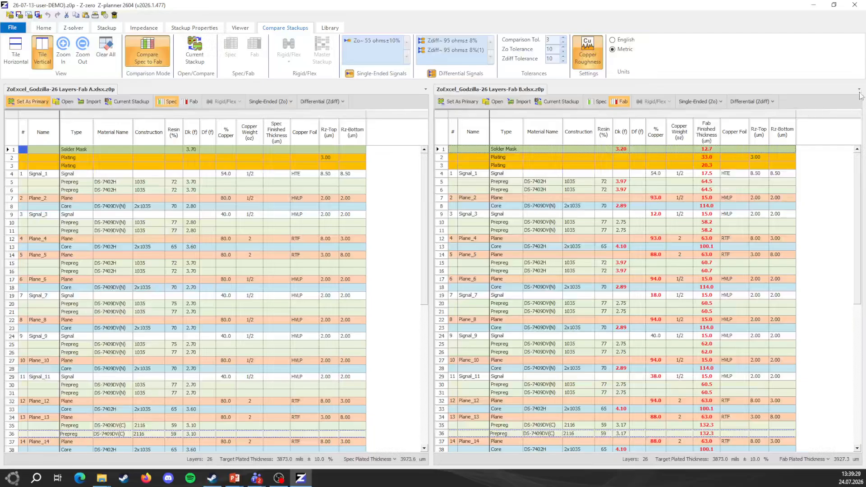
pyautogui.click(851, 189)
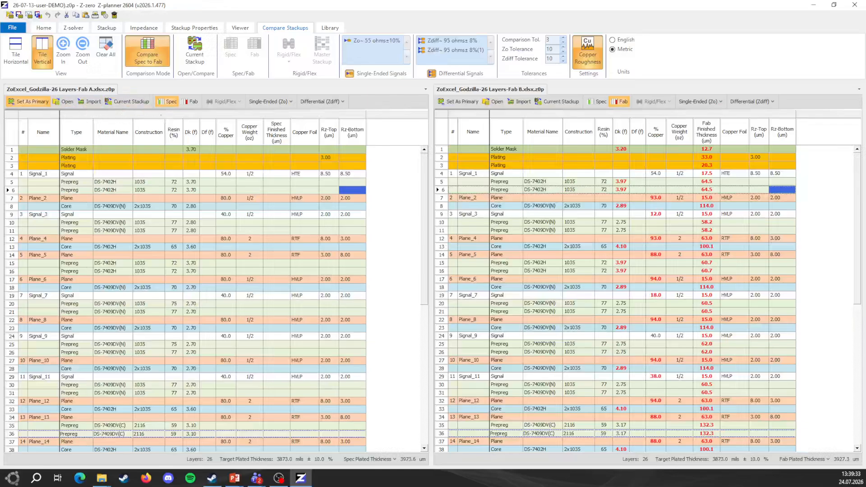
# - Open the dielectric materials library and filter it to the manufacturer Rogers
pyautogui.click(330, 28)
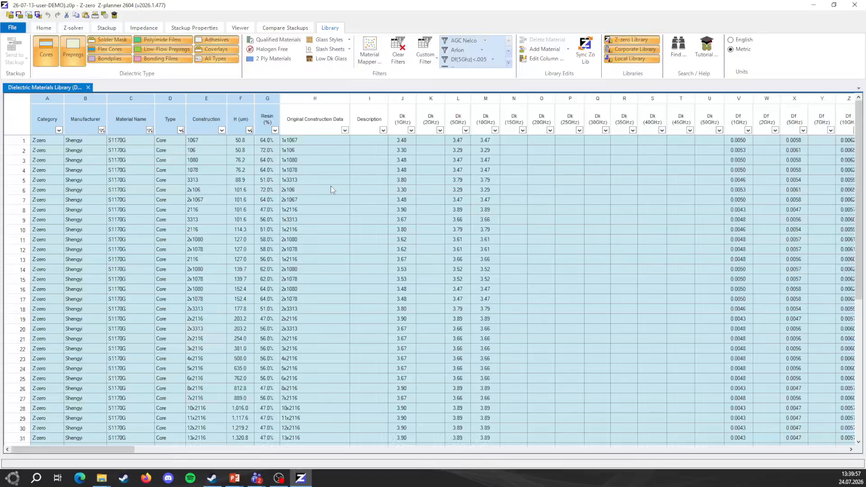
pyautogui.click(508, 63)
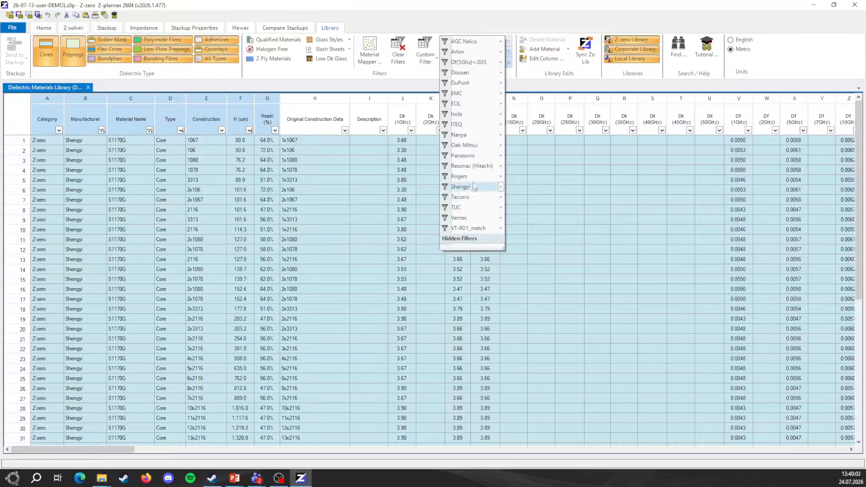
pyautogui.click(464, 176)
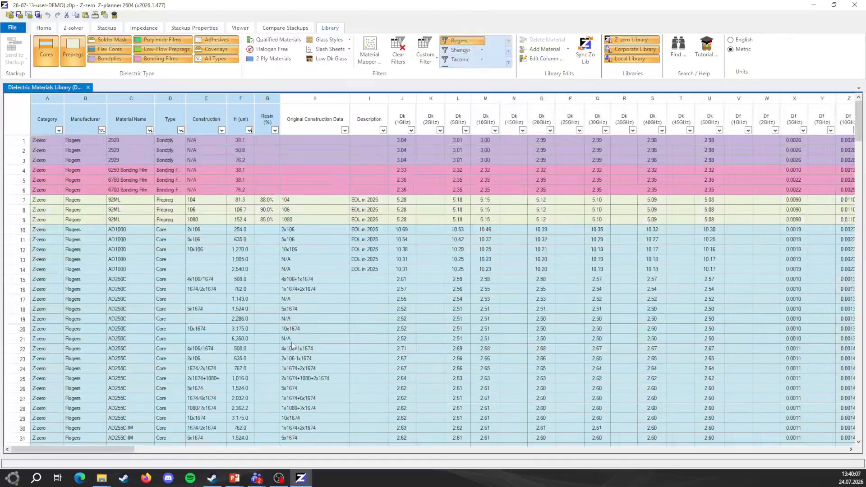
# - Look through the Rogers materials and check which actions are available for an AD250C core
pyautogui.click(189, 320)
pyautogui.scroll(-3, 410, 306)
pyautogui.rightClick(262, 233)
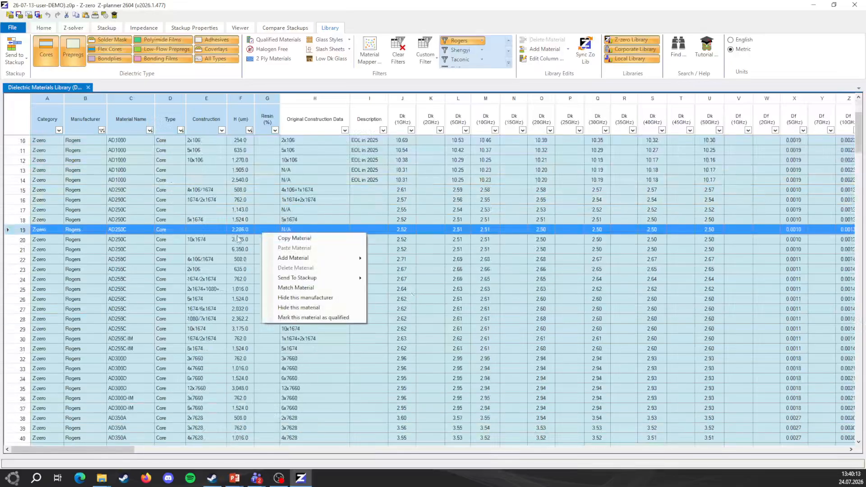
pyautogui.click(264, 238)
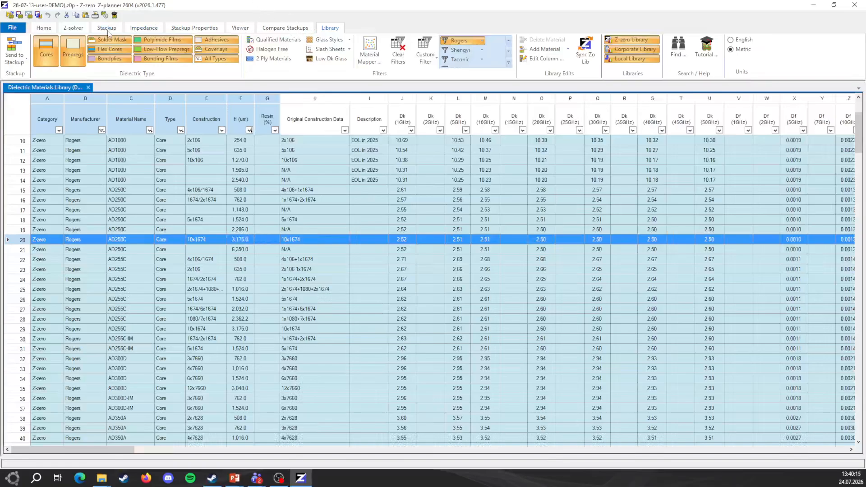
# - Return to the 8-layer stackup and swap the S1170G material, starting from the row 4 prepreg, to TUC TU-768 from the Z-zero library
pyautogui.click(108, 30)
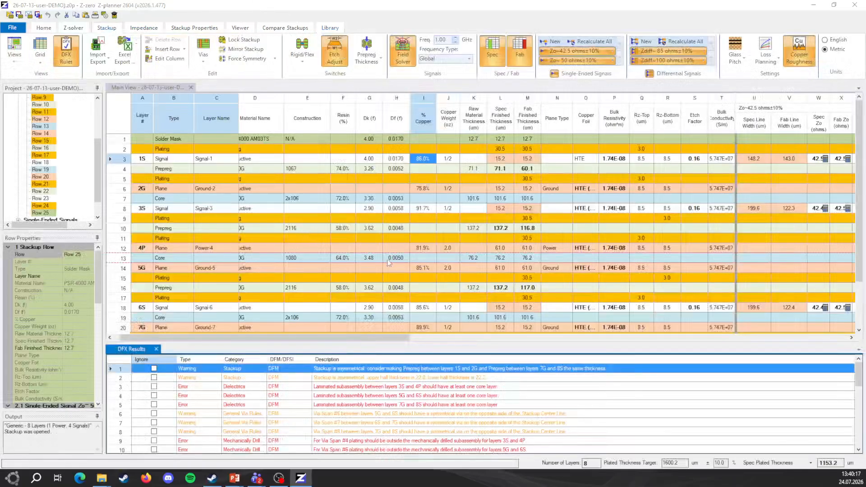
pyautogui.moveTo(333, 338); pyautogui.dragTo(268, 349)
pyautogui.click(269, 169)
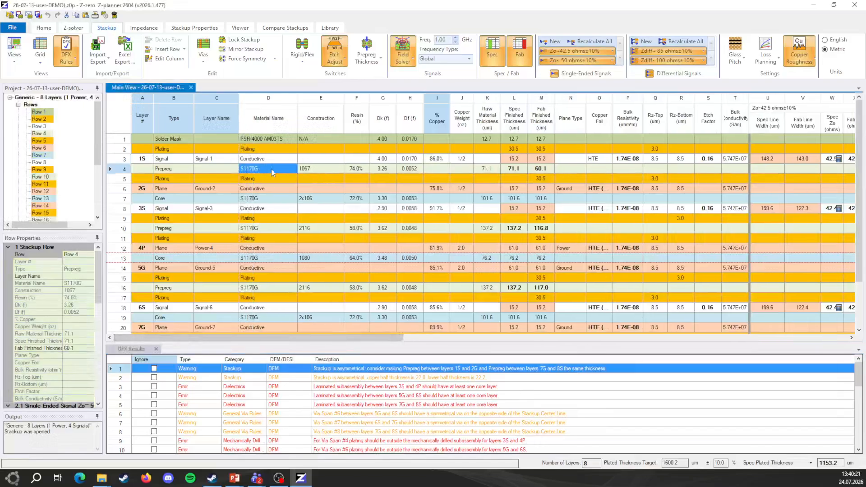
pyautogui.rightClick(272, 167)
pyautogui.moveTo(303, 186)
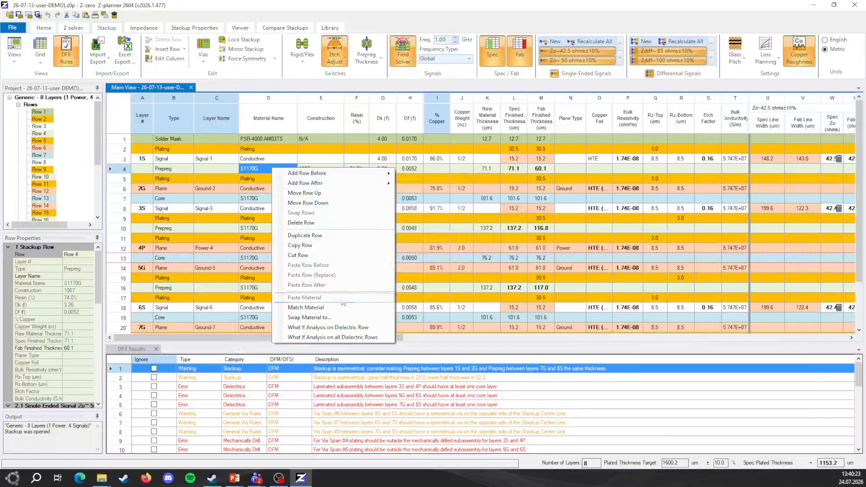
pyautogui.moveTo(344, 321)
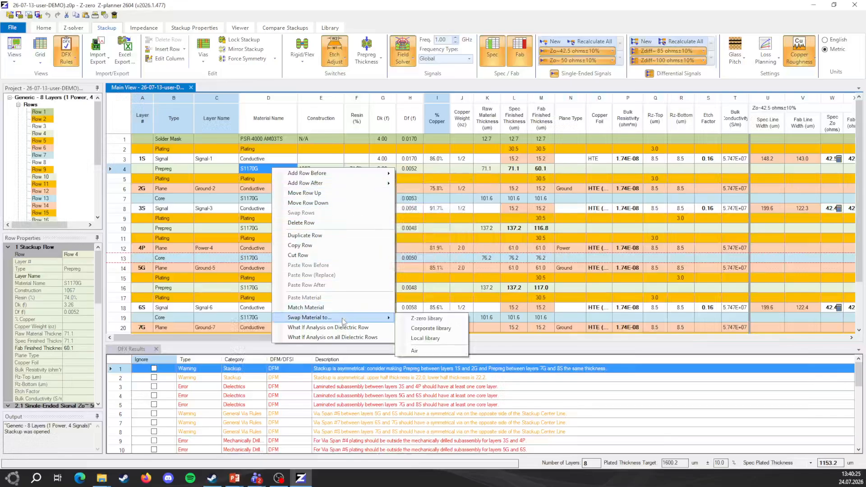
pyautogui.moveTo(420, 323)
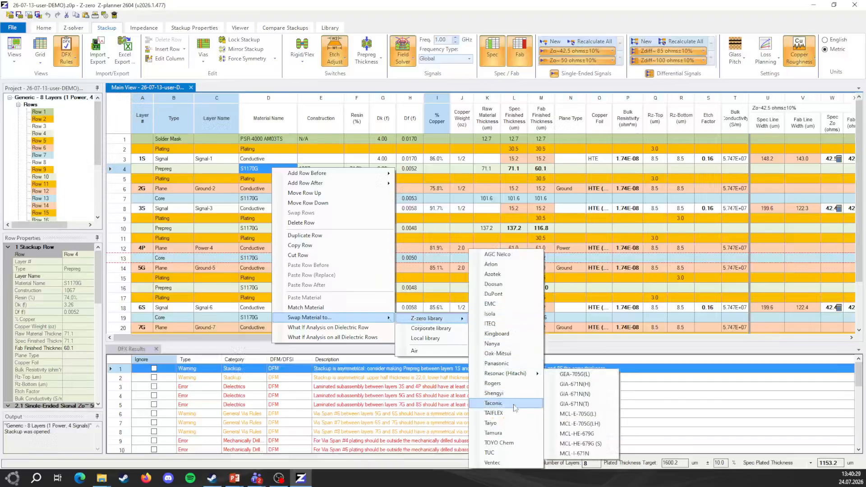
pyautogui.moveTo(522, 427)
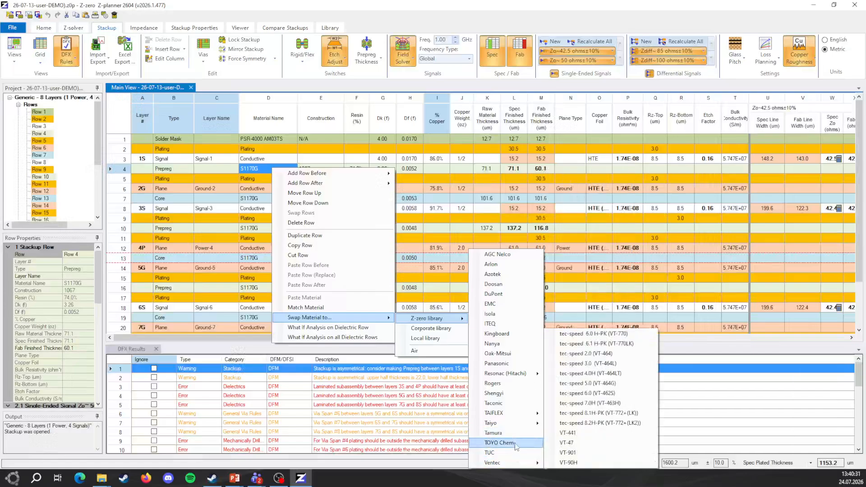
pyautogui.moveTo(513, 455)
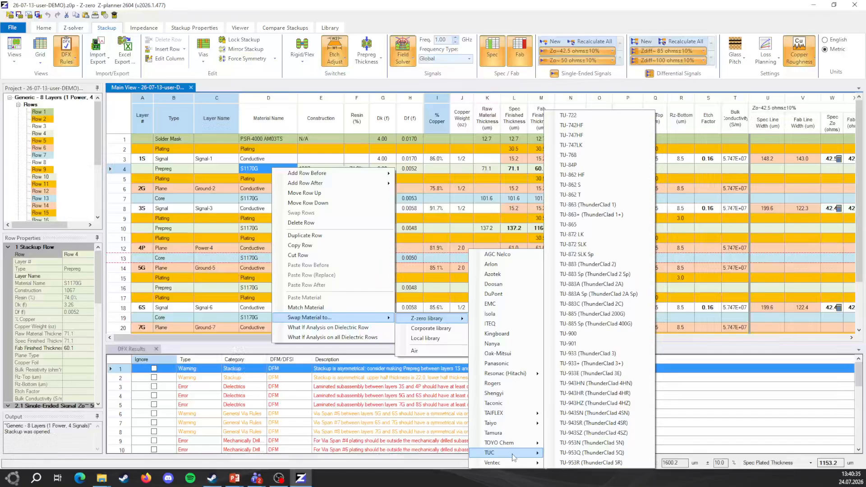
pyautogui.click(572, 155)
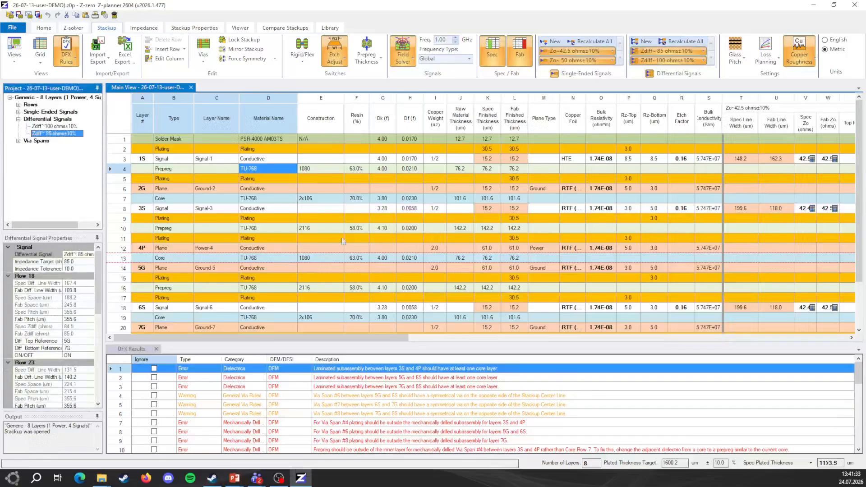
# - Review the lower rows of the TU-768 stackup, open its Excel export options and close them
pyautogui.scroll(-2, 372, 263)
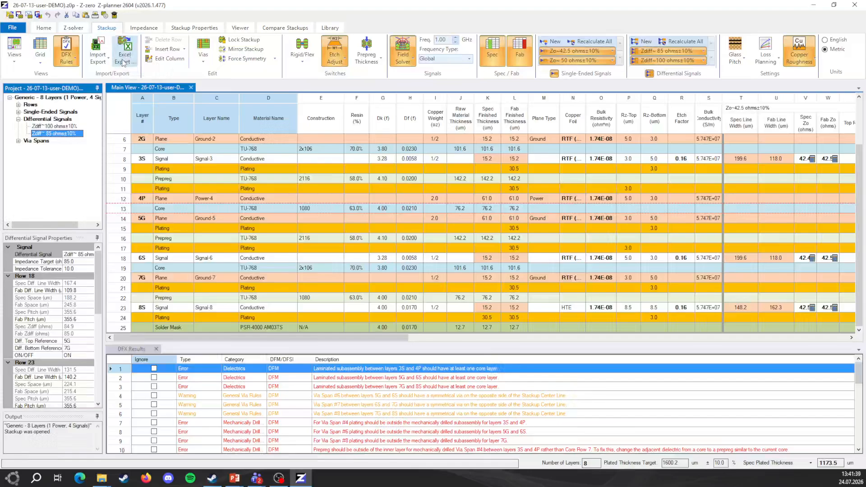
pyautogui.click(123, 63)
pyautogui.click(606, 386)
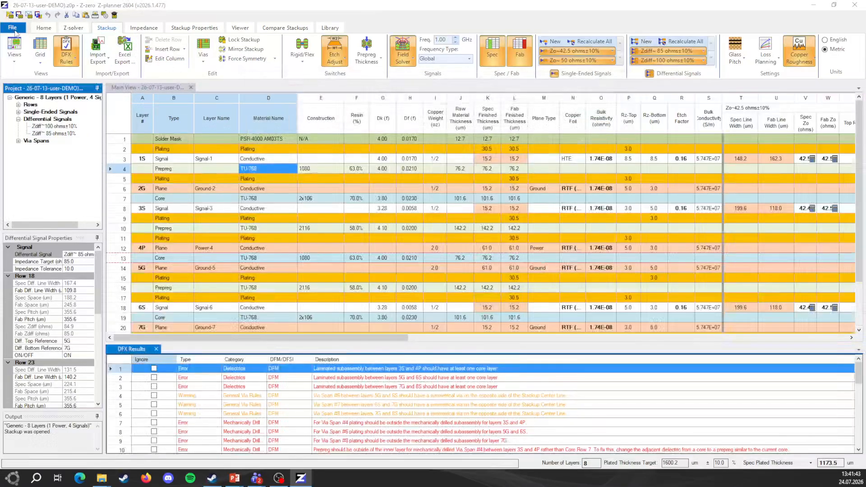